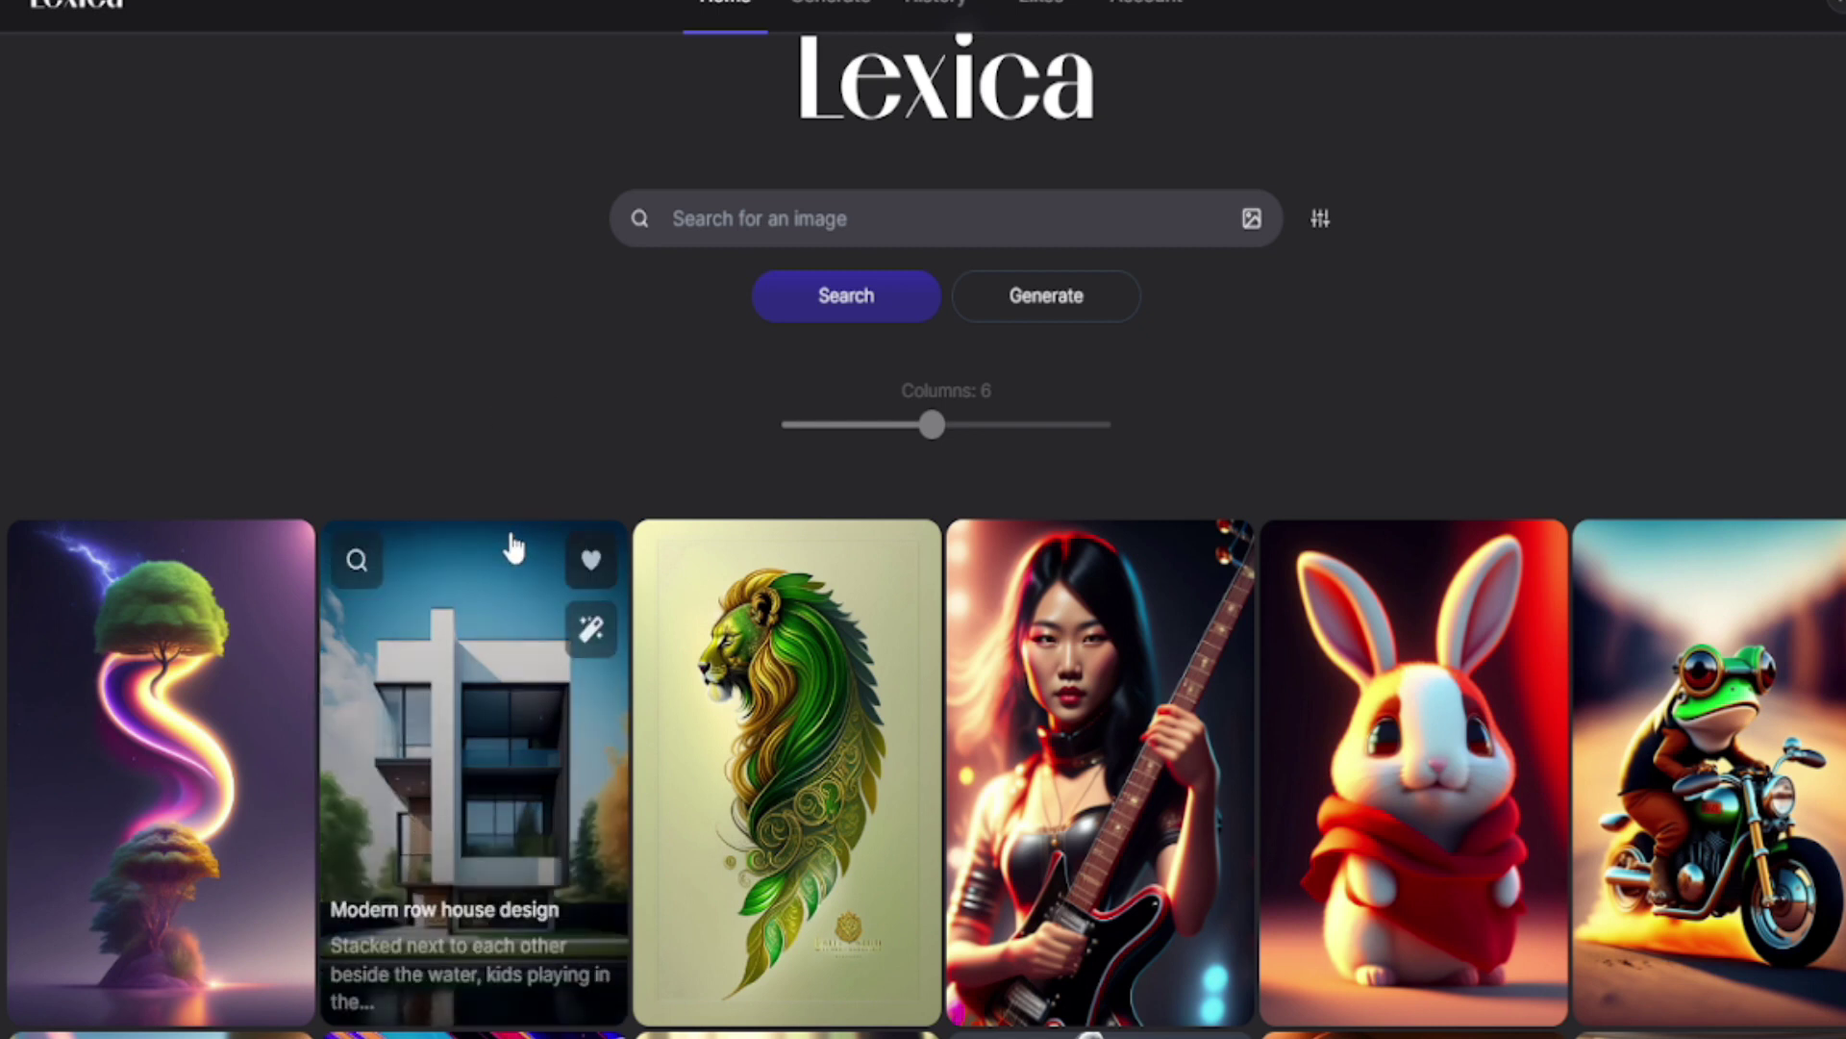
# Open the vintage 90's anime arcade image's details in the gallery and download it
pyautogui.scroll(-10, 900, 539)
pyautogui.scroll(-5, 756, 537)
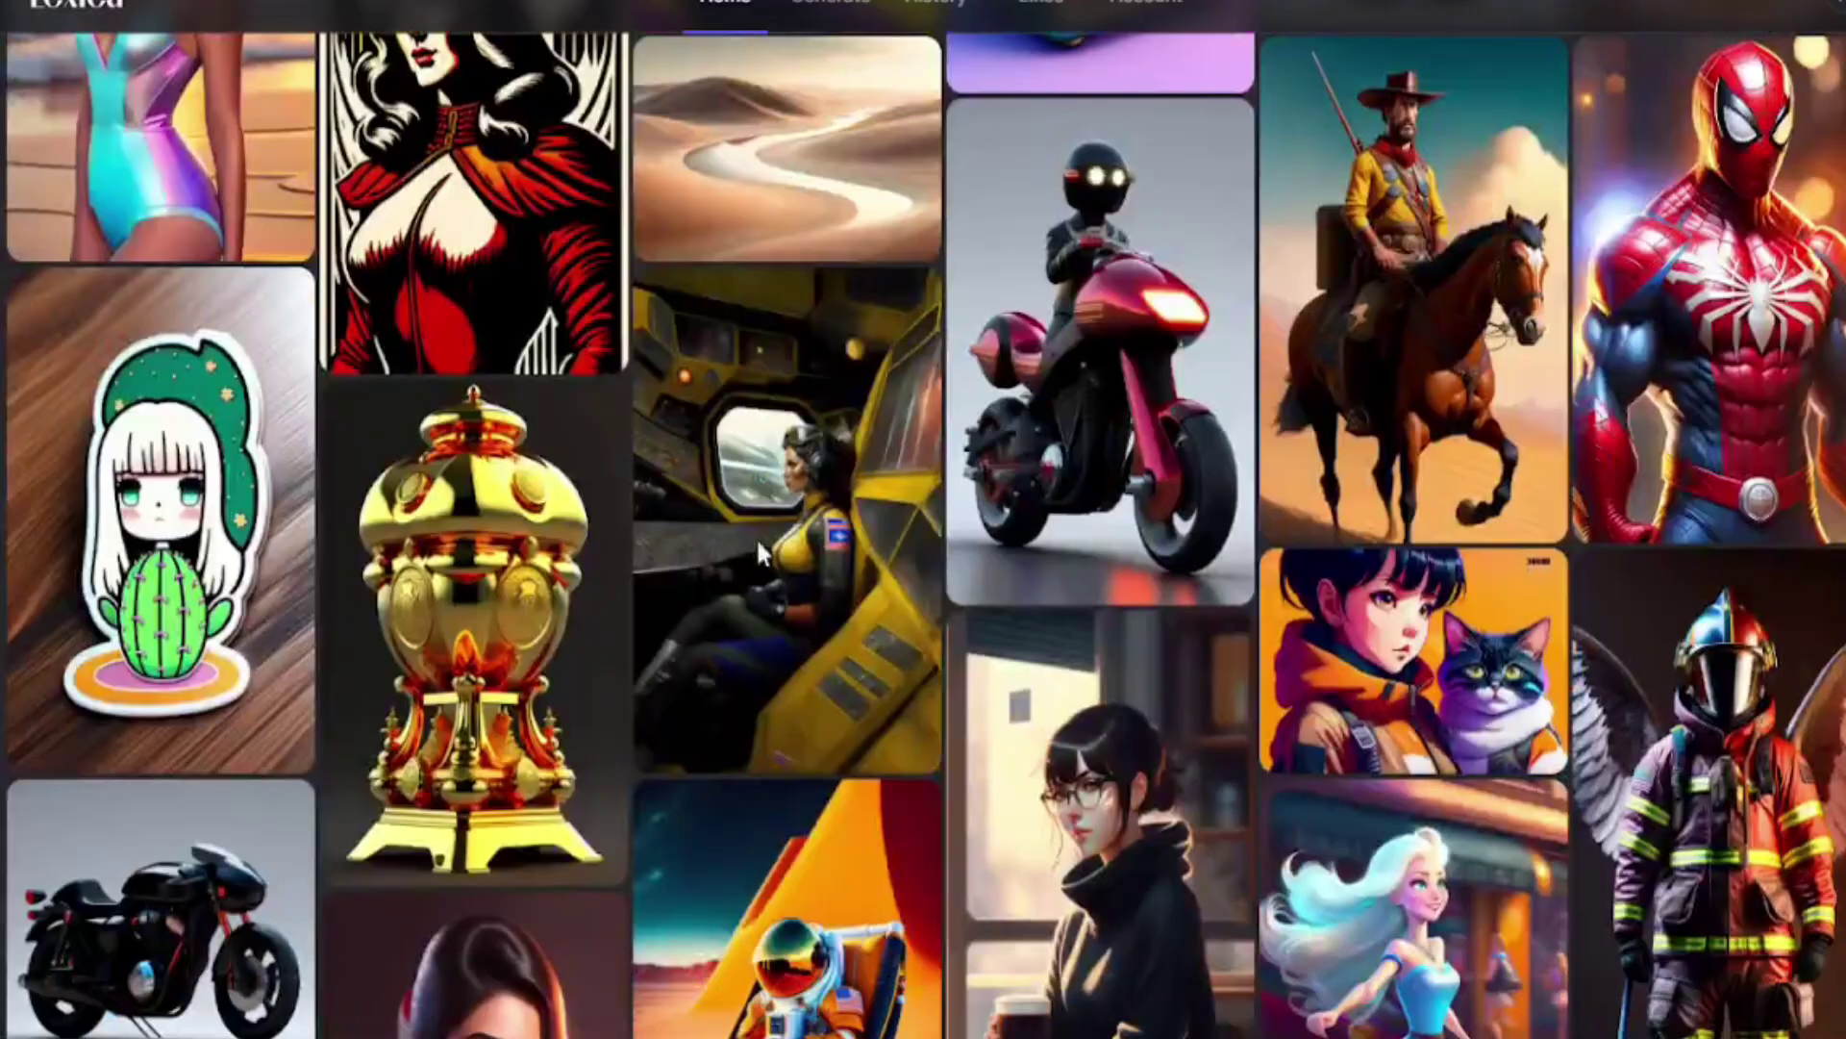
pyautogui.scroll(5, 833, 465)
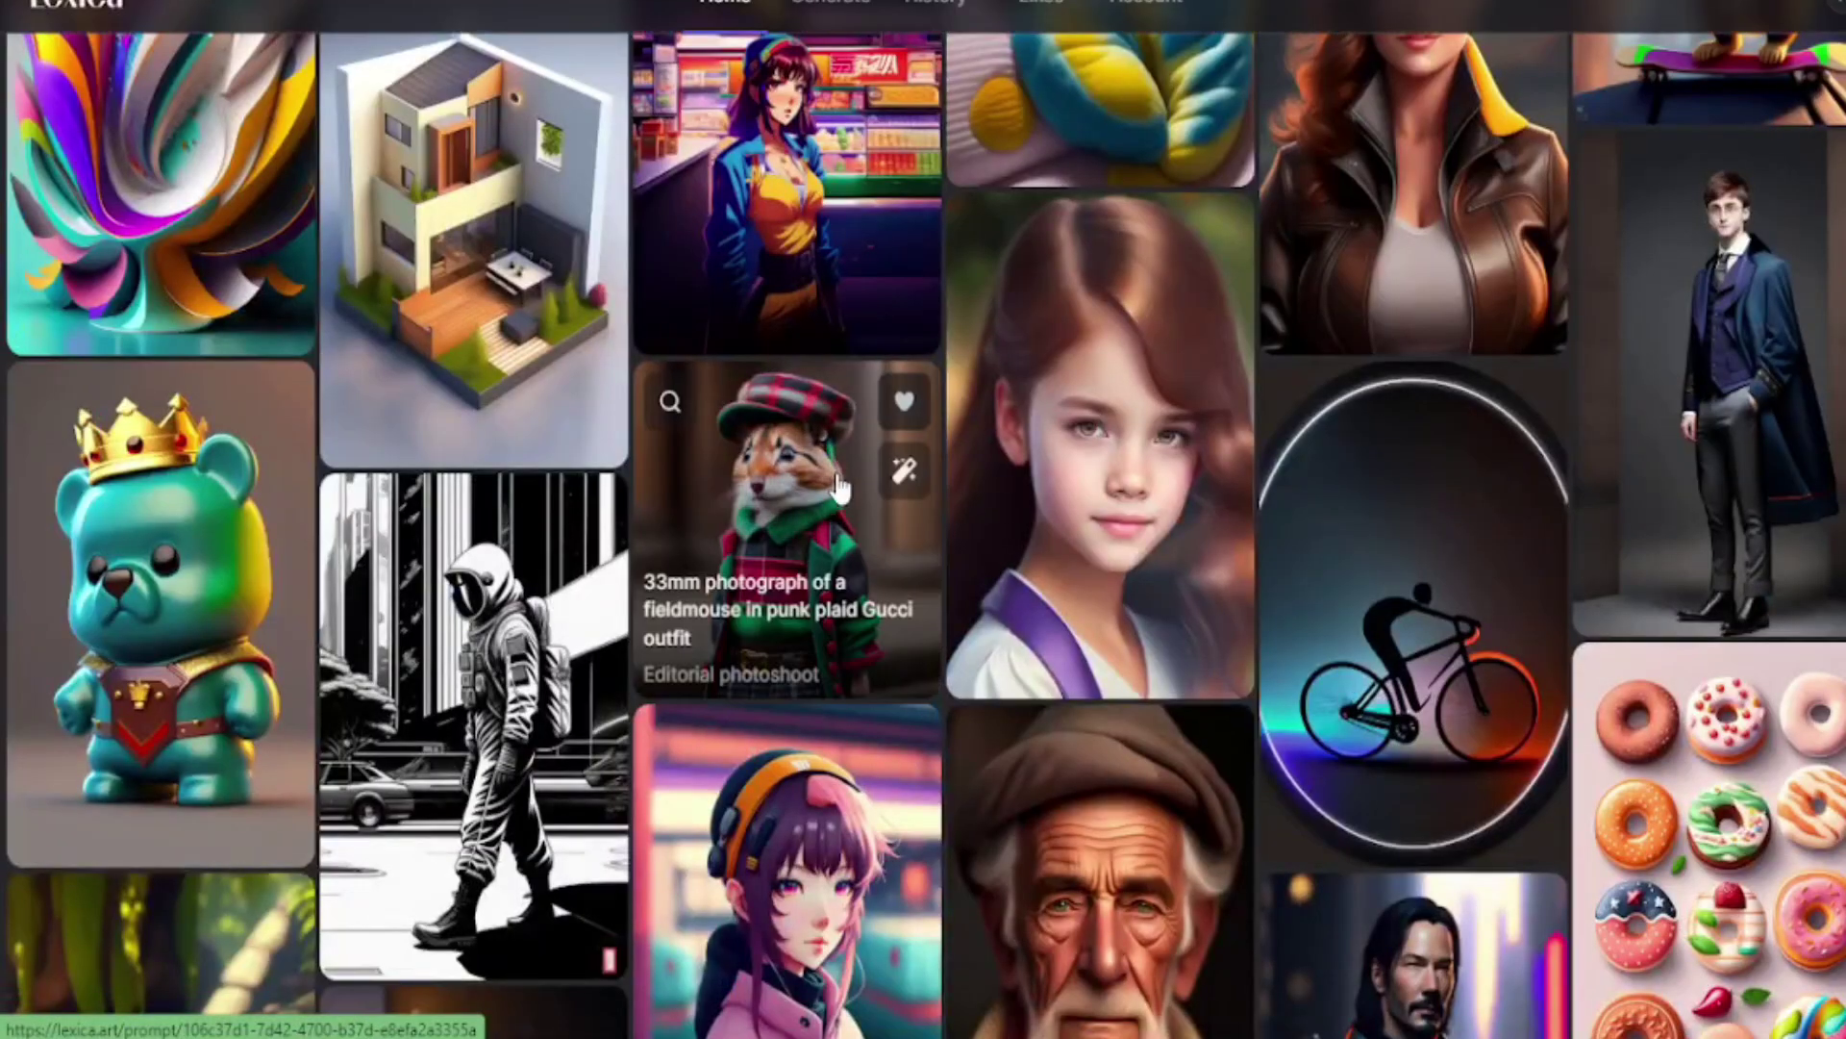
pyautogui.scroll(-10, 829, 476)
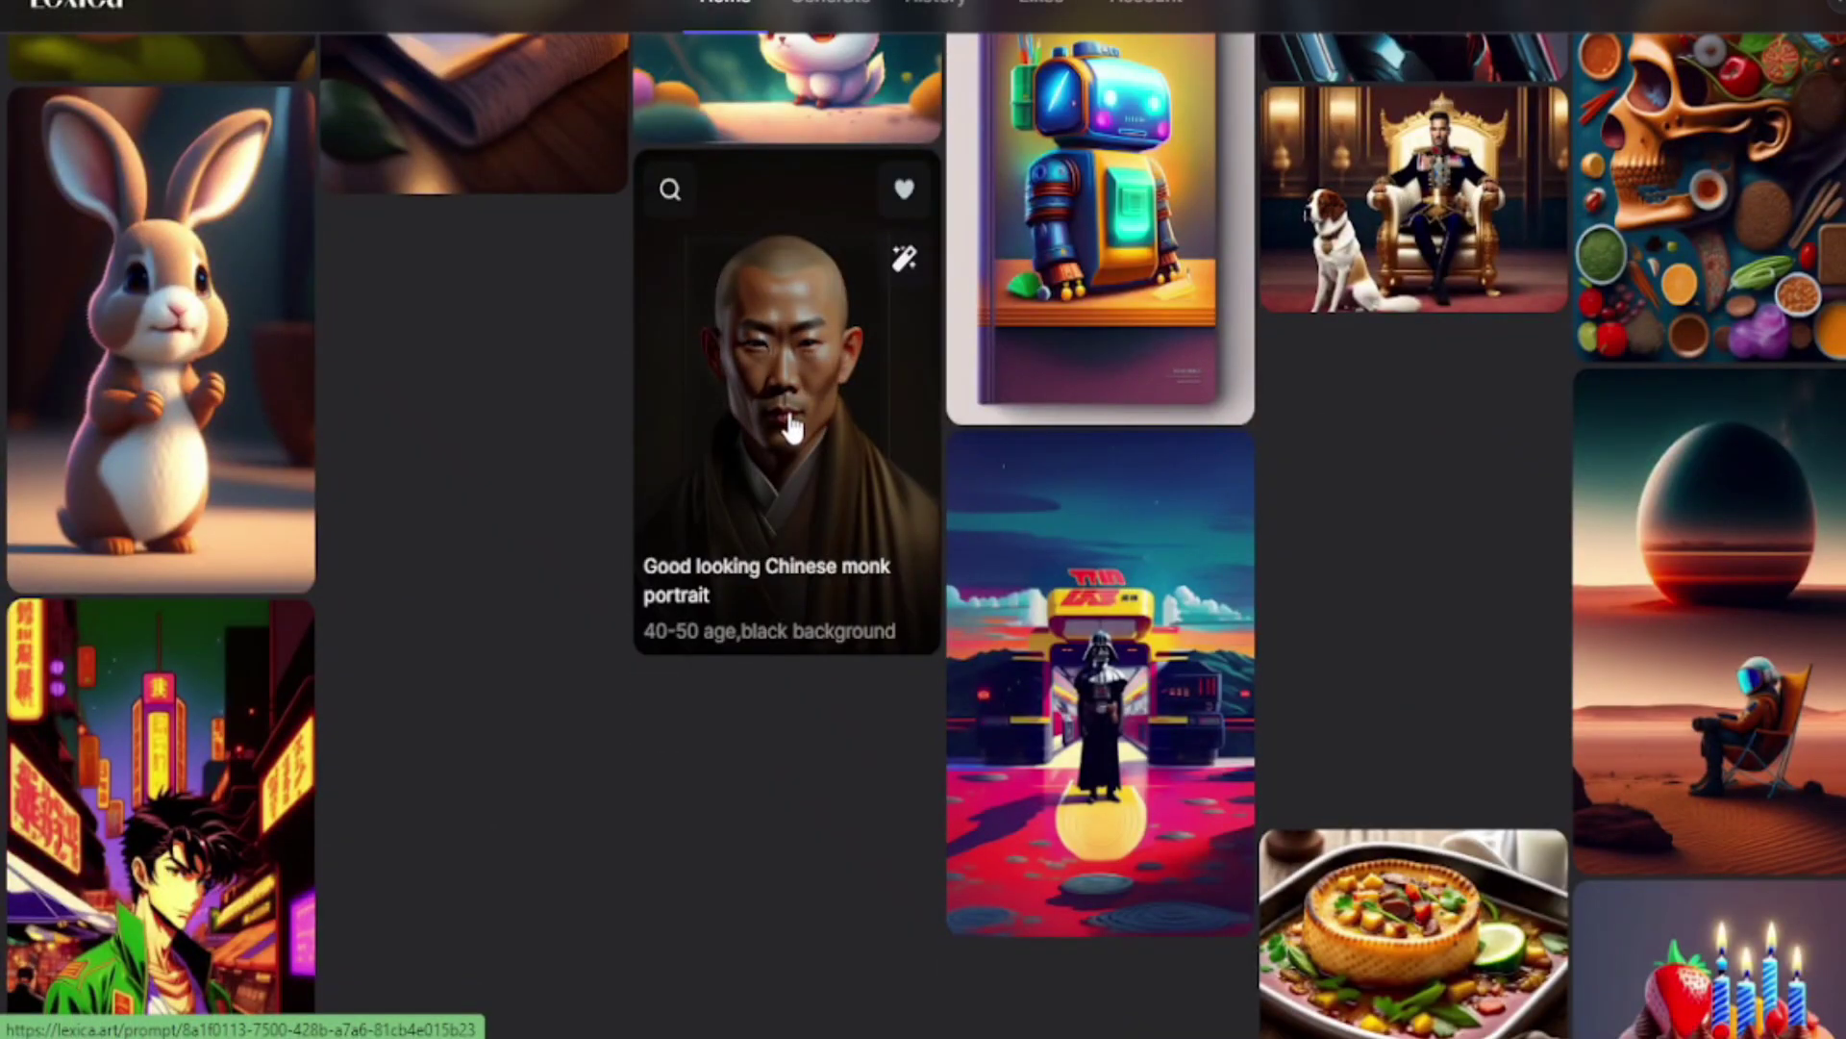
pyautogui.click(178, 851)
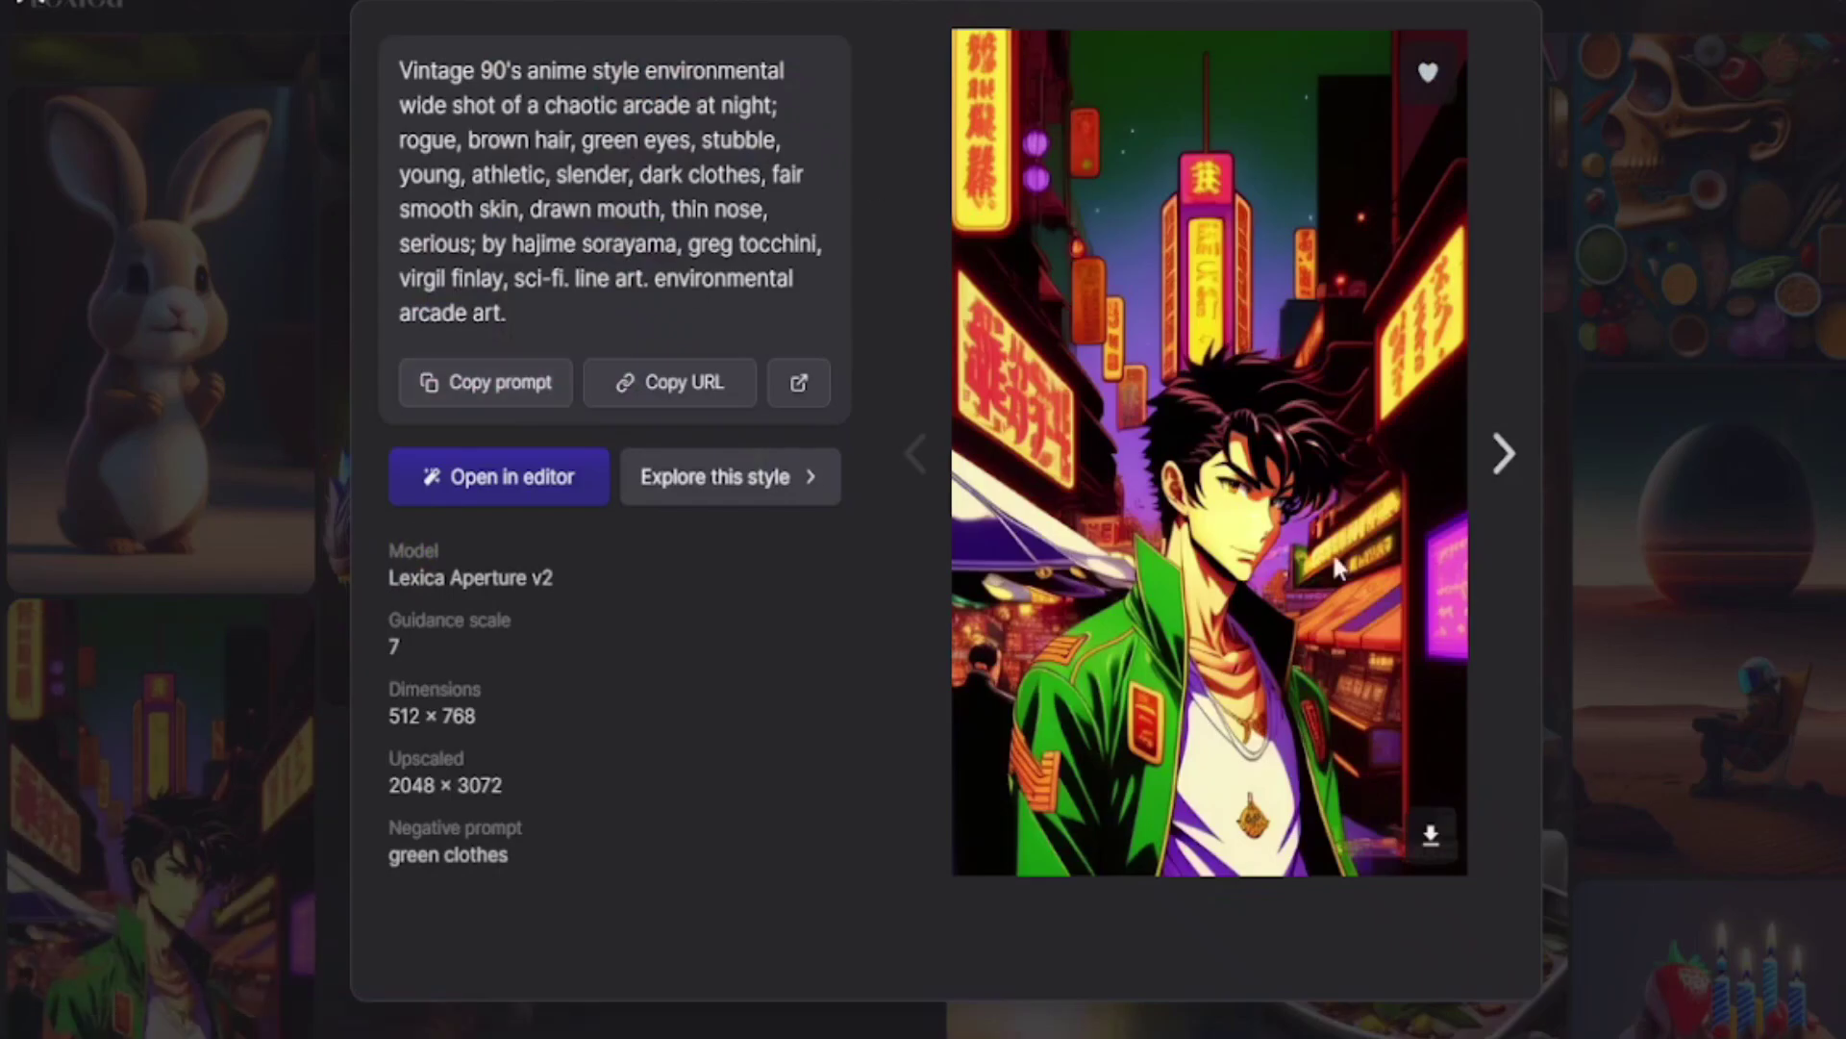
pyautogui.click(256, 494)
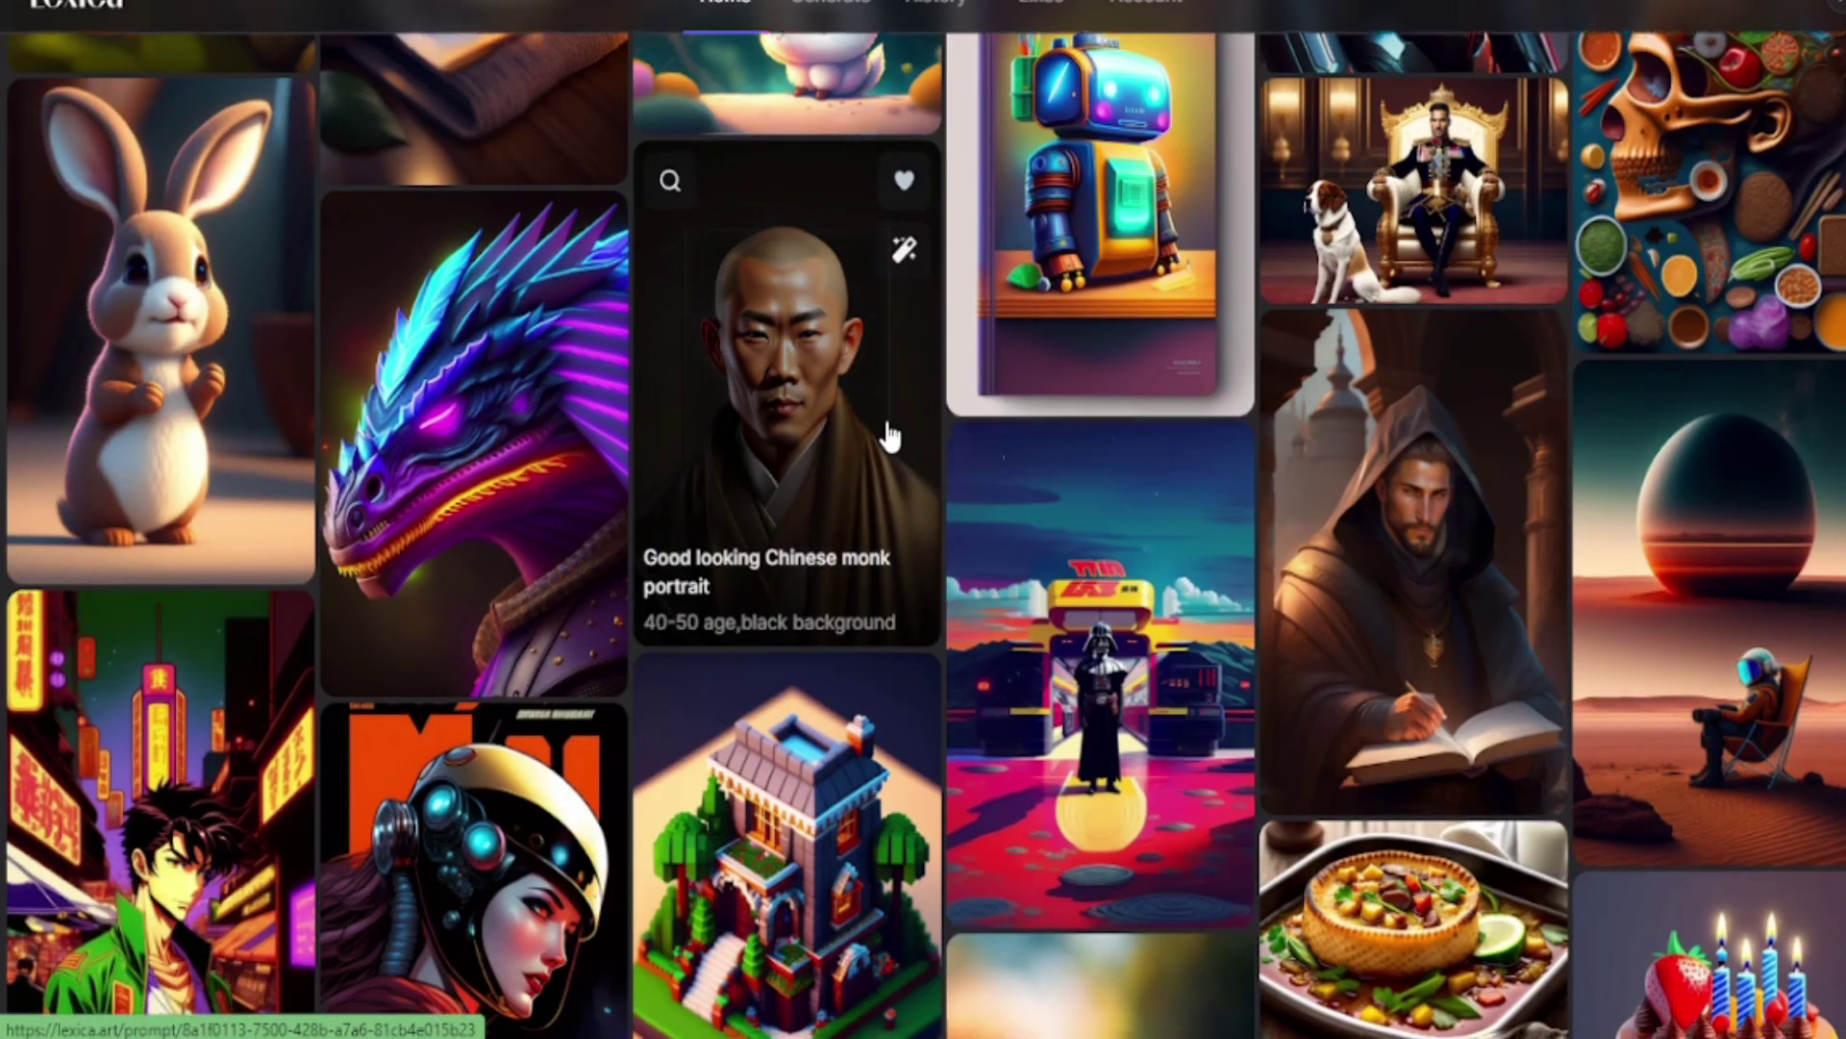
# Preview the pheasant, birthday cake and braided girl image details
pyautogui.scroll(-5, 882, 432)
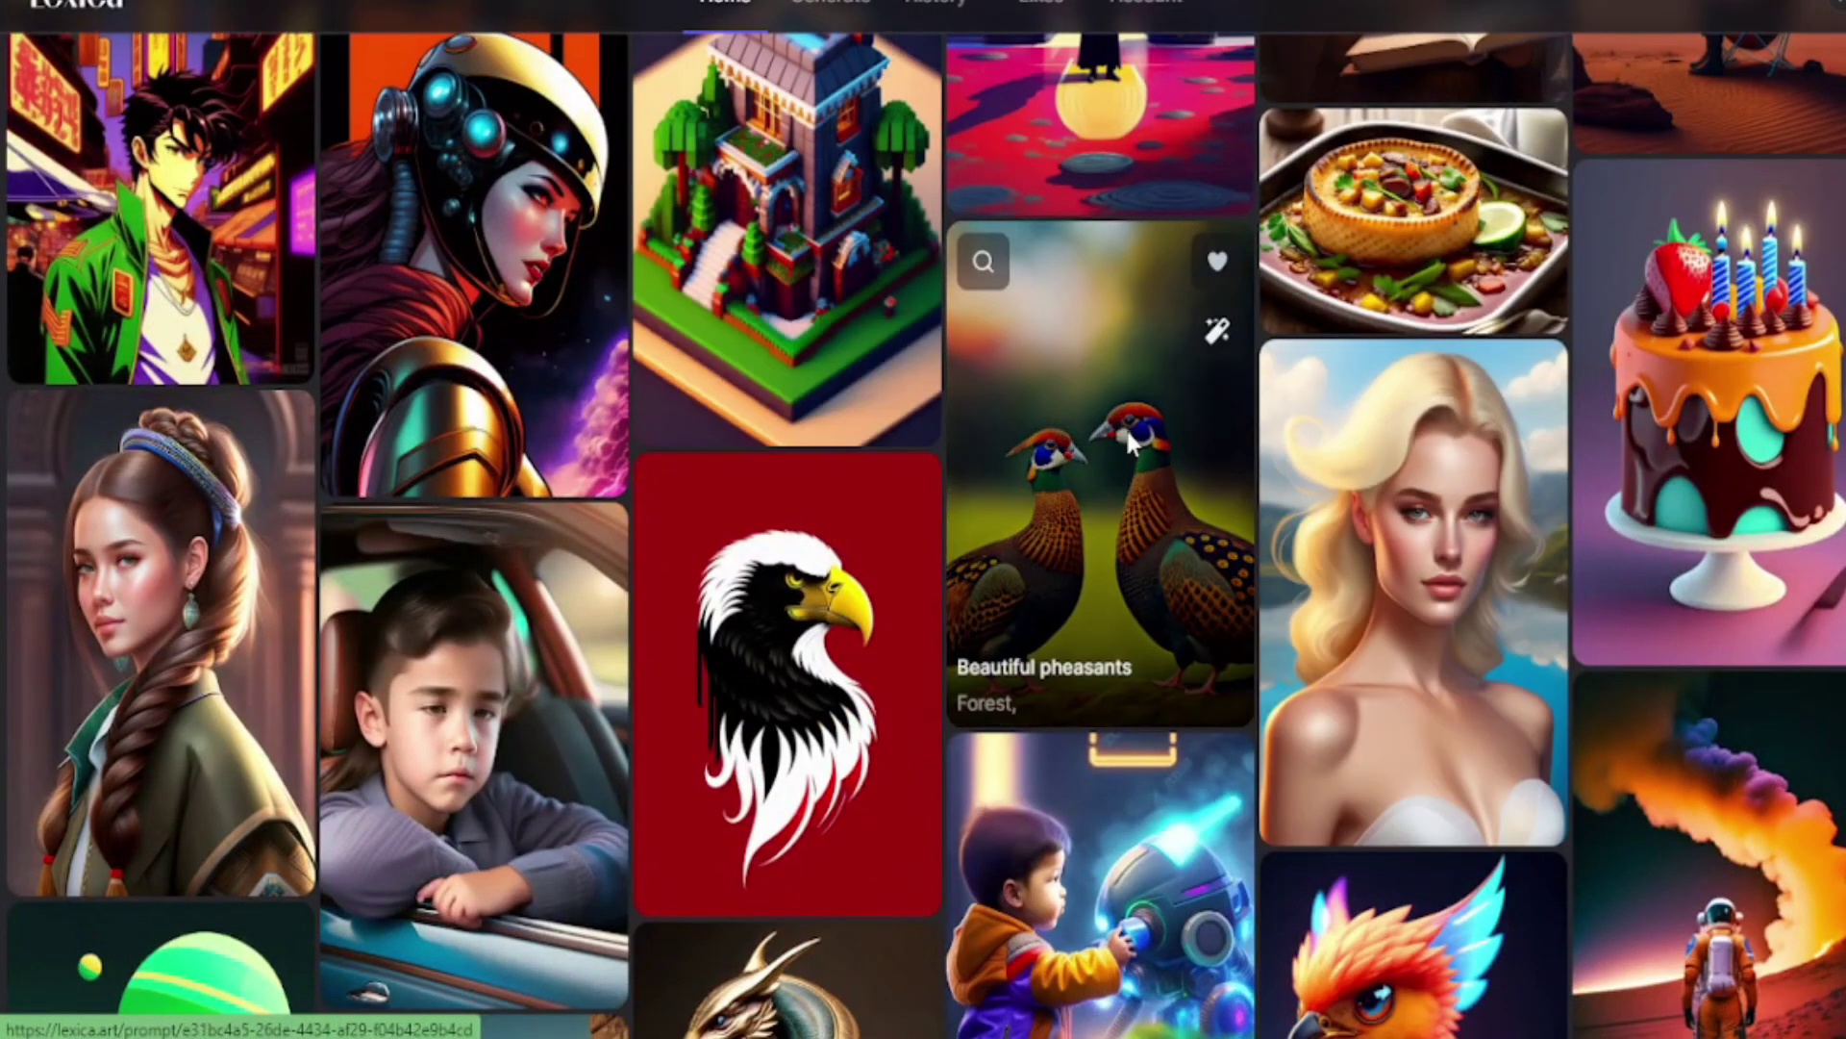
pyautogui.click(1127, 435)
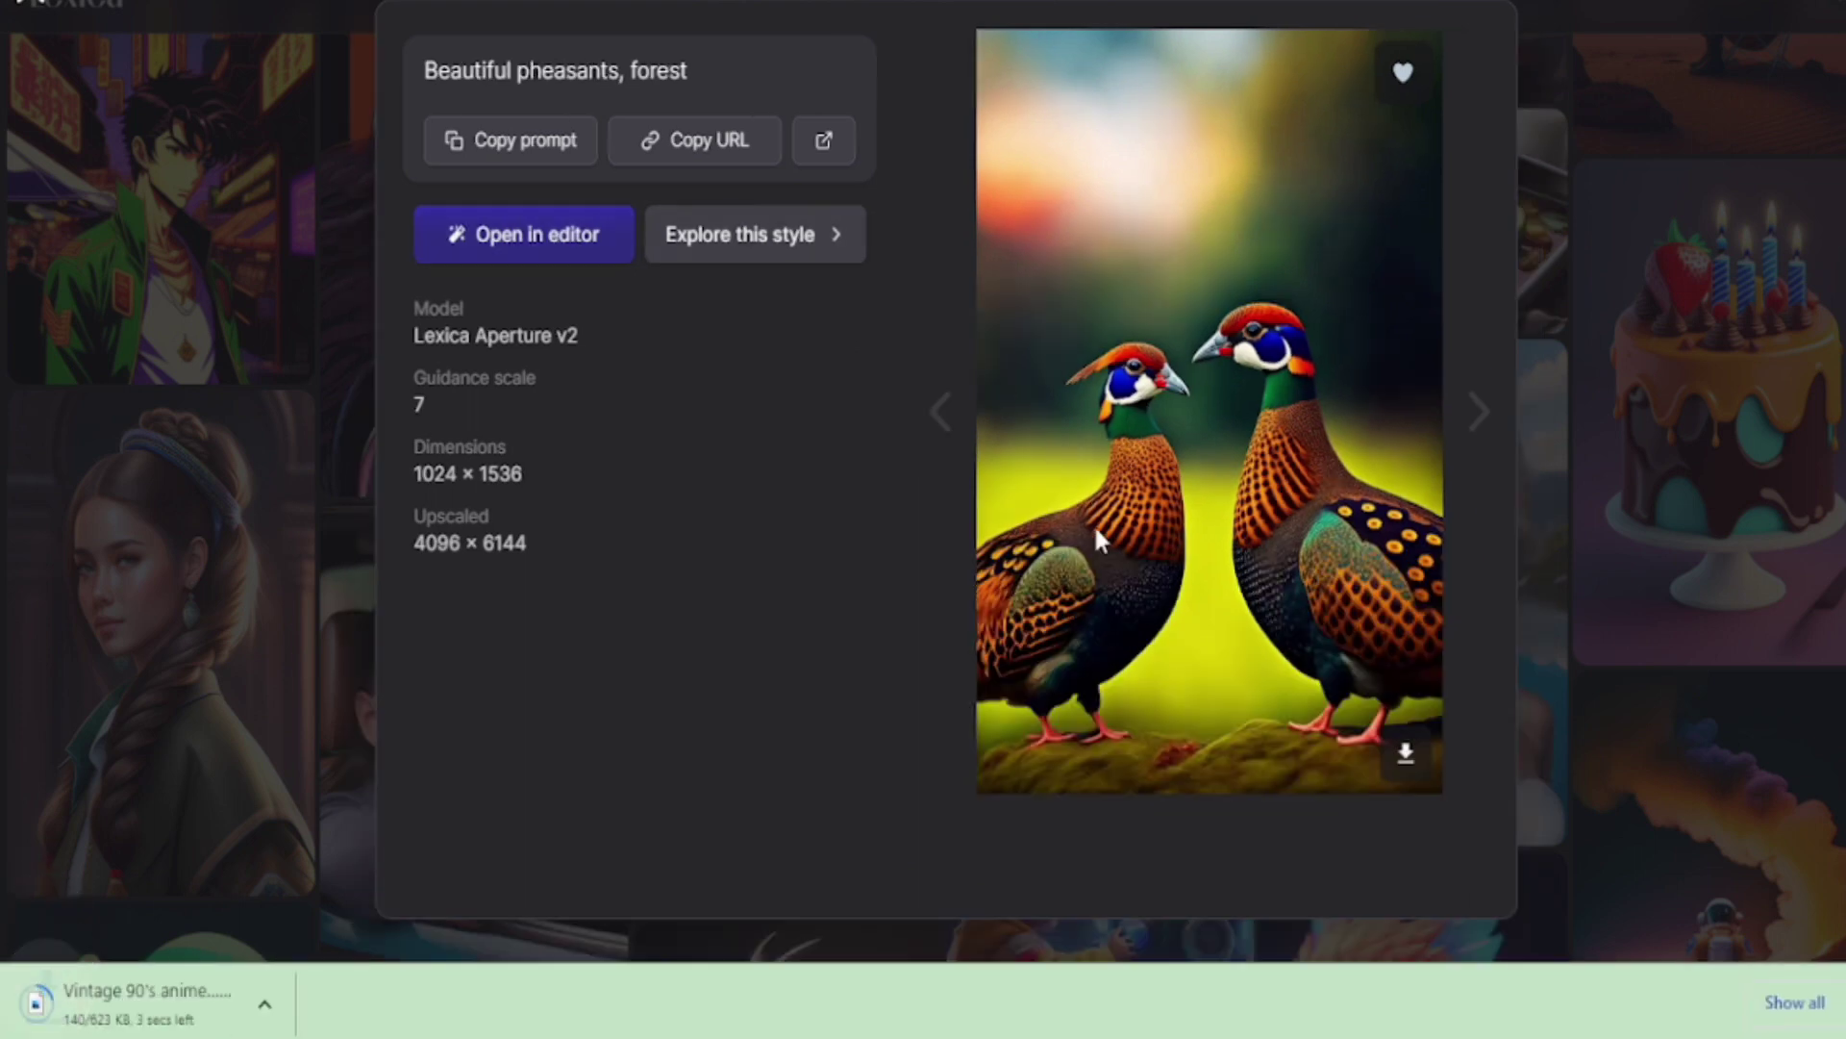
pyautogui.click(1611, 337)
pyautogui.click(1617, 358)
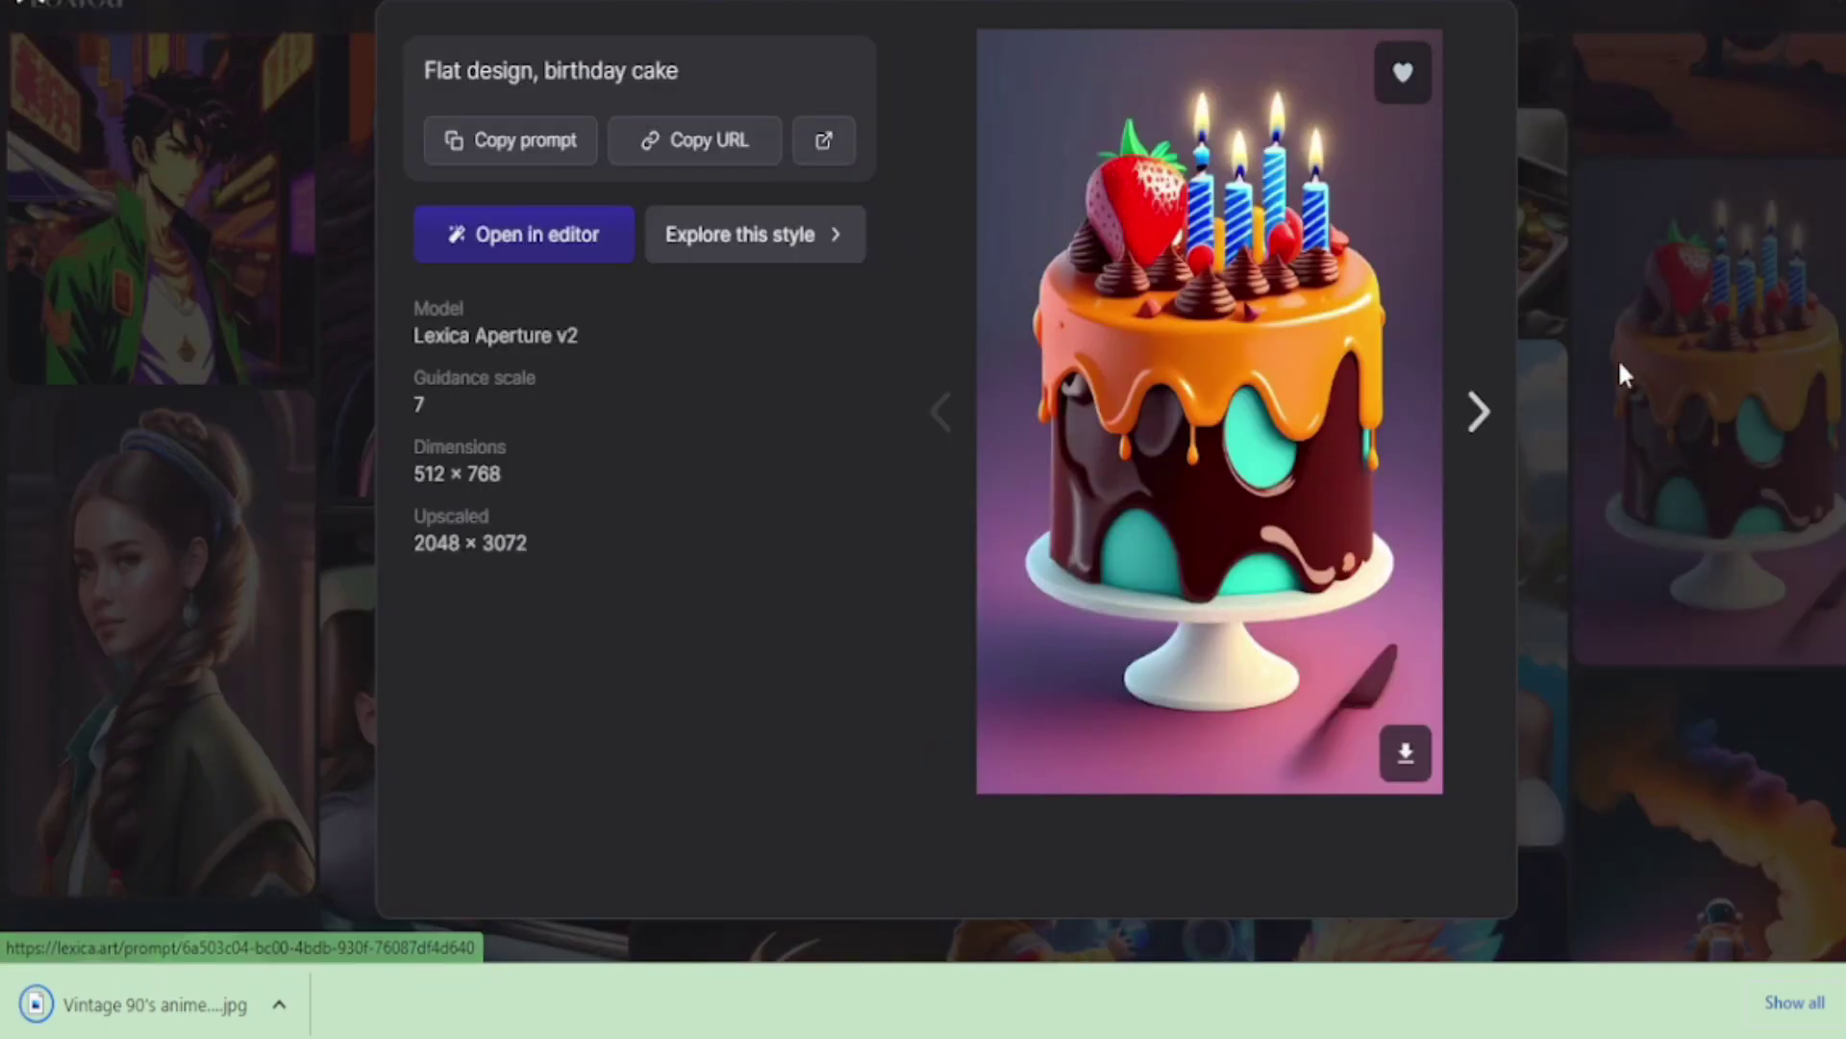
pyautogui.click(119, 392)
pyautogui.click(139, 577)
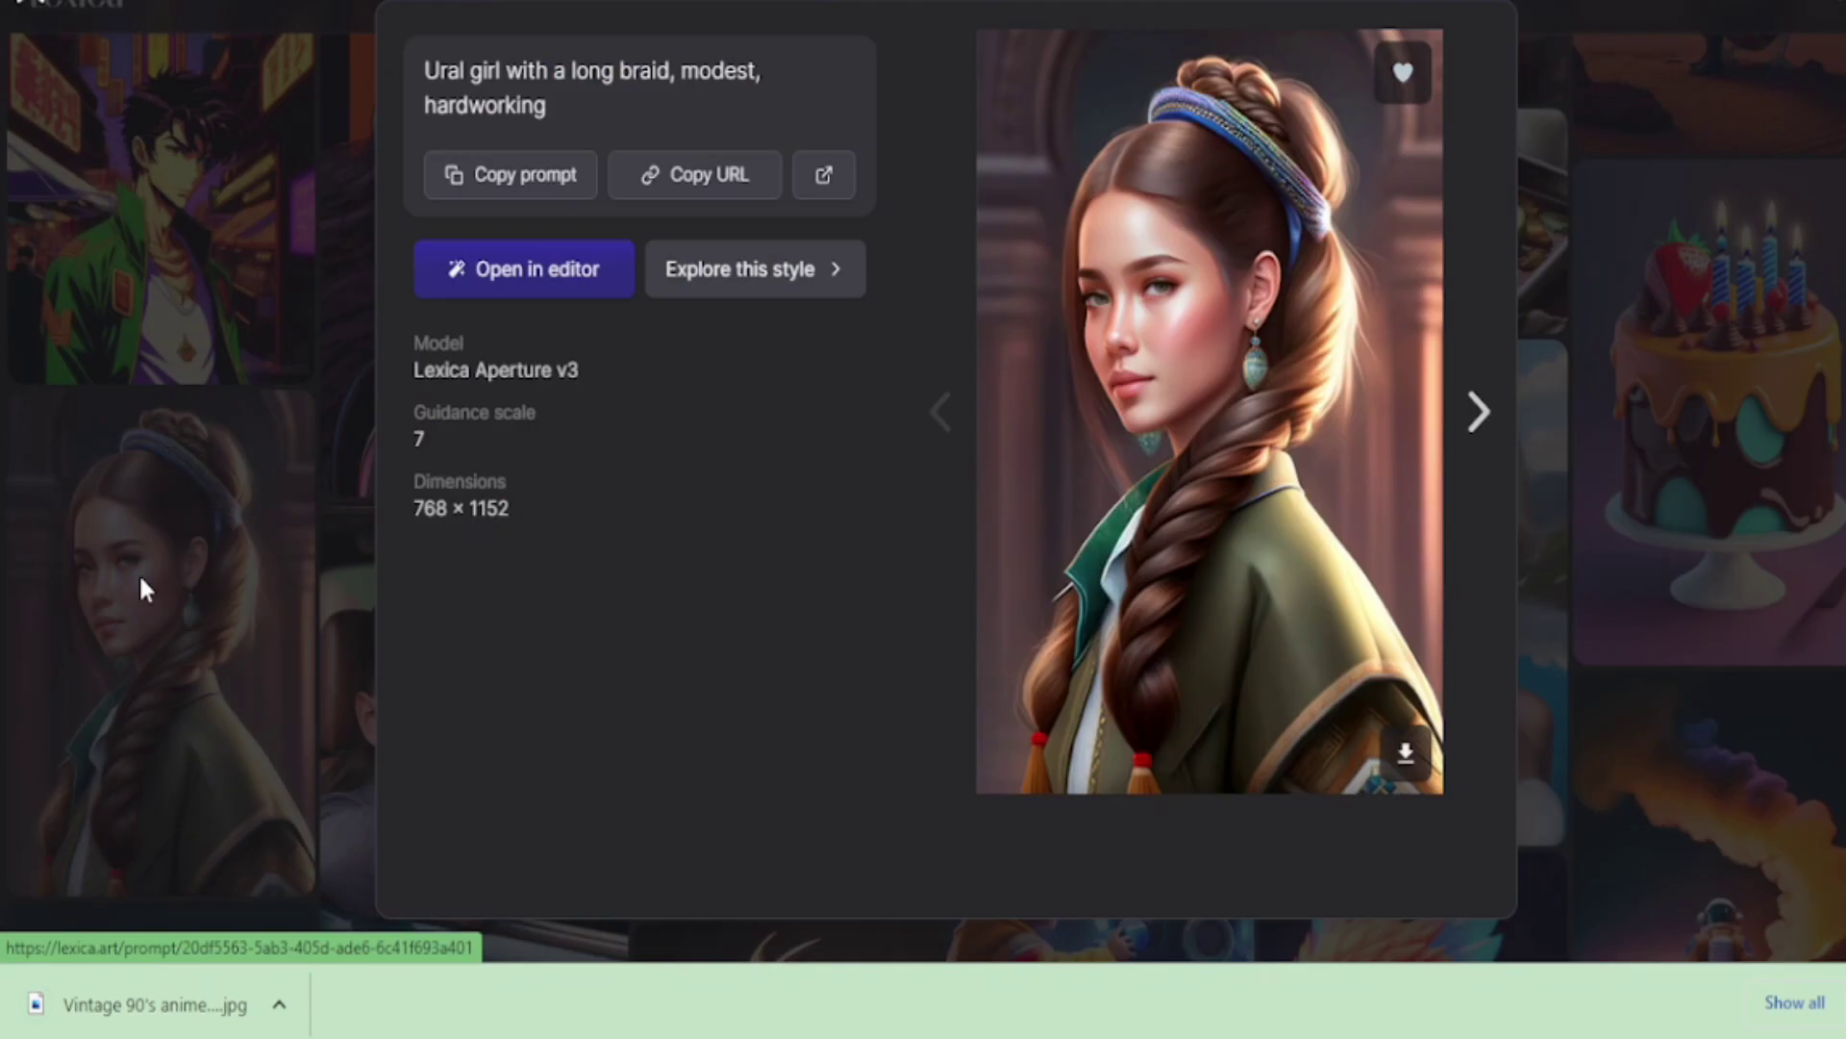
pyautogui.click(77, 252)
# Scroll the Lexica gallery back up to the home page search
pyautogui.scroll(-10, 885, 502)
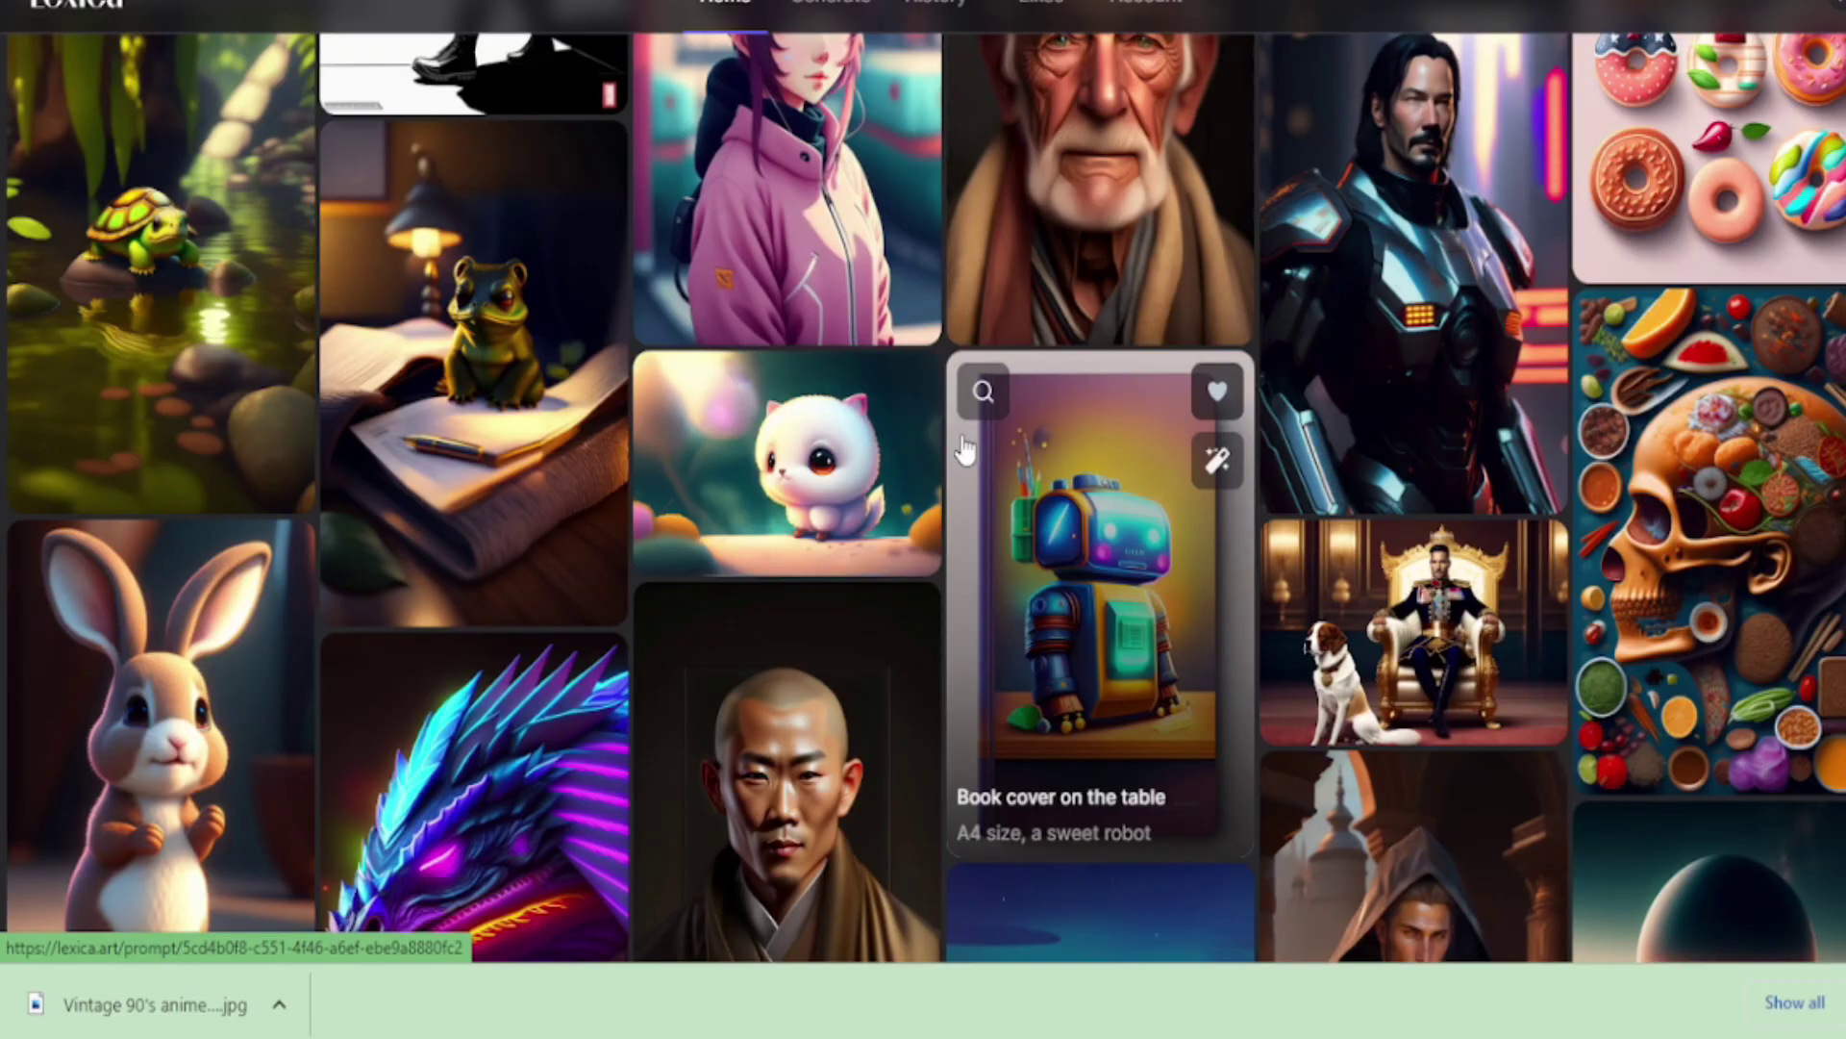
pyautogui.scroll(5, 962, 438)
pyautogui.scroll(1, 940, 411)
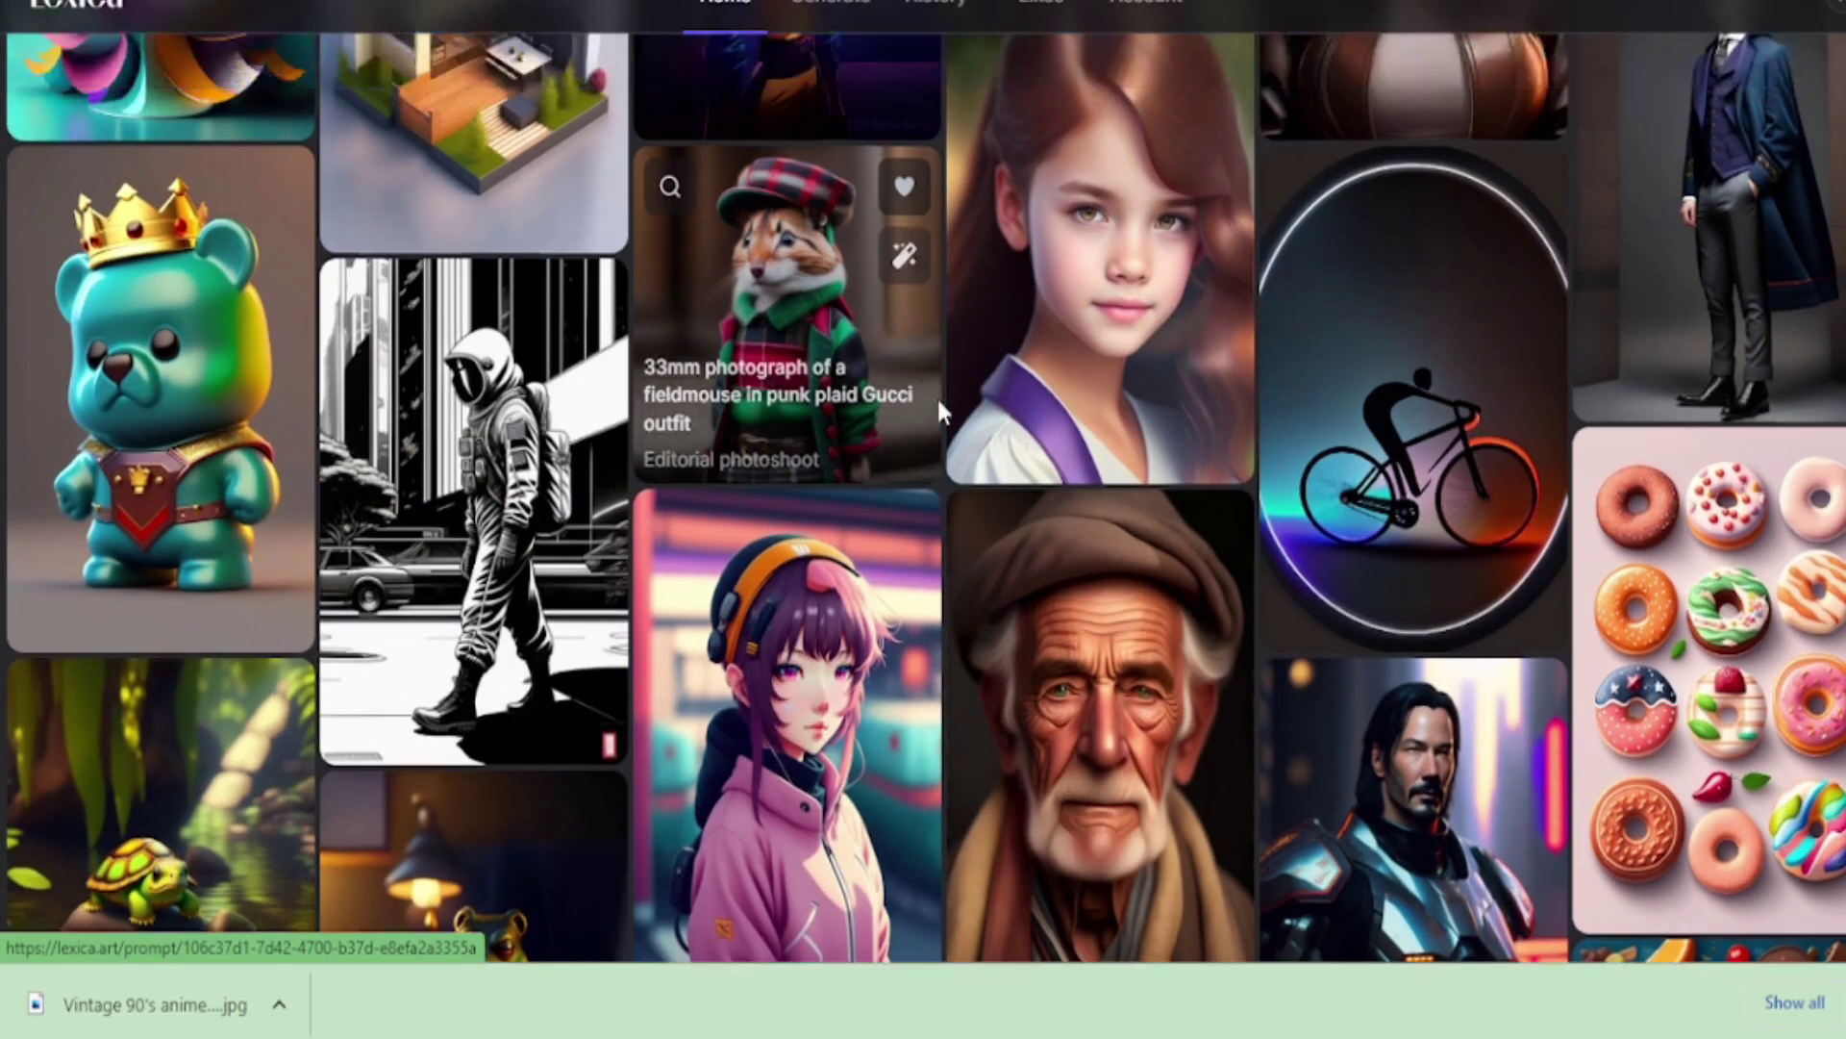
pyautogui.scroll(5, 939, 412)
pyautogui.scroll(5, 711, 423)
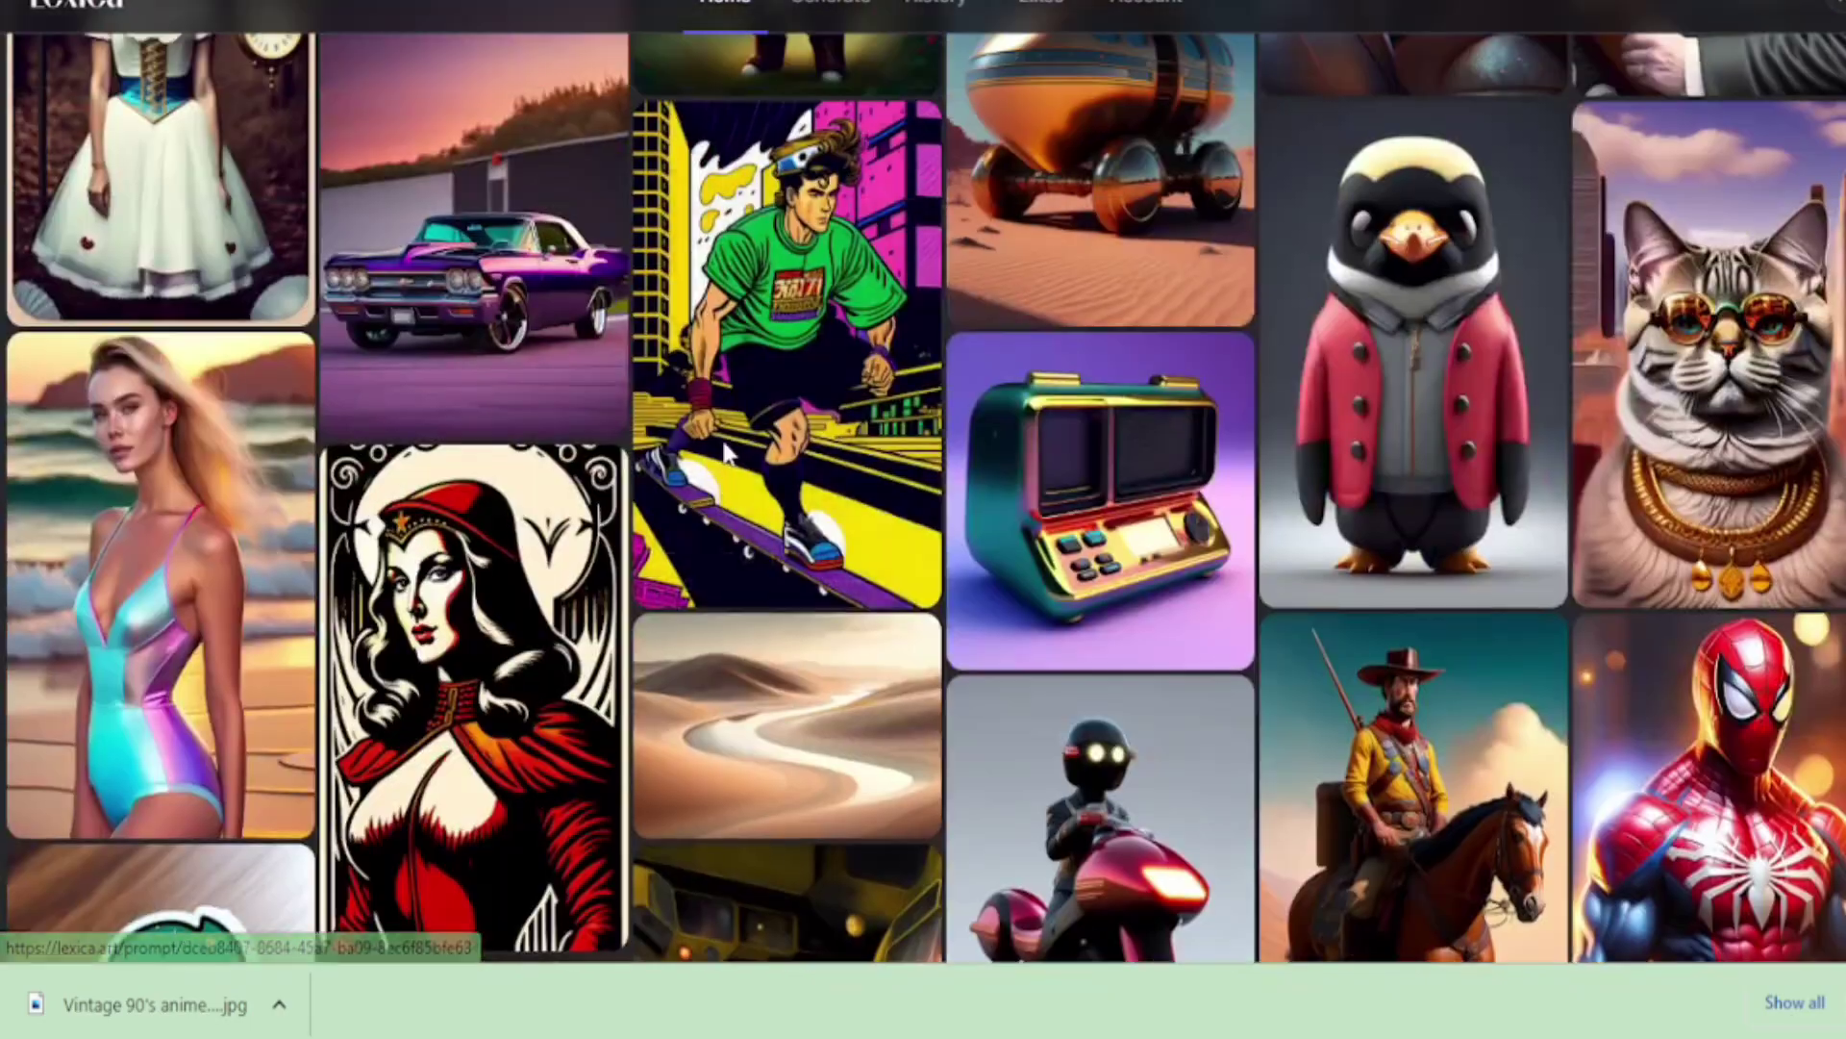
pyautogui.scroll(10, 728, 448)
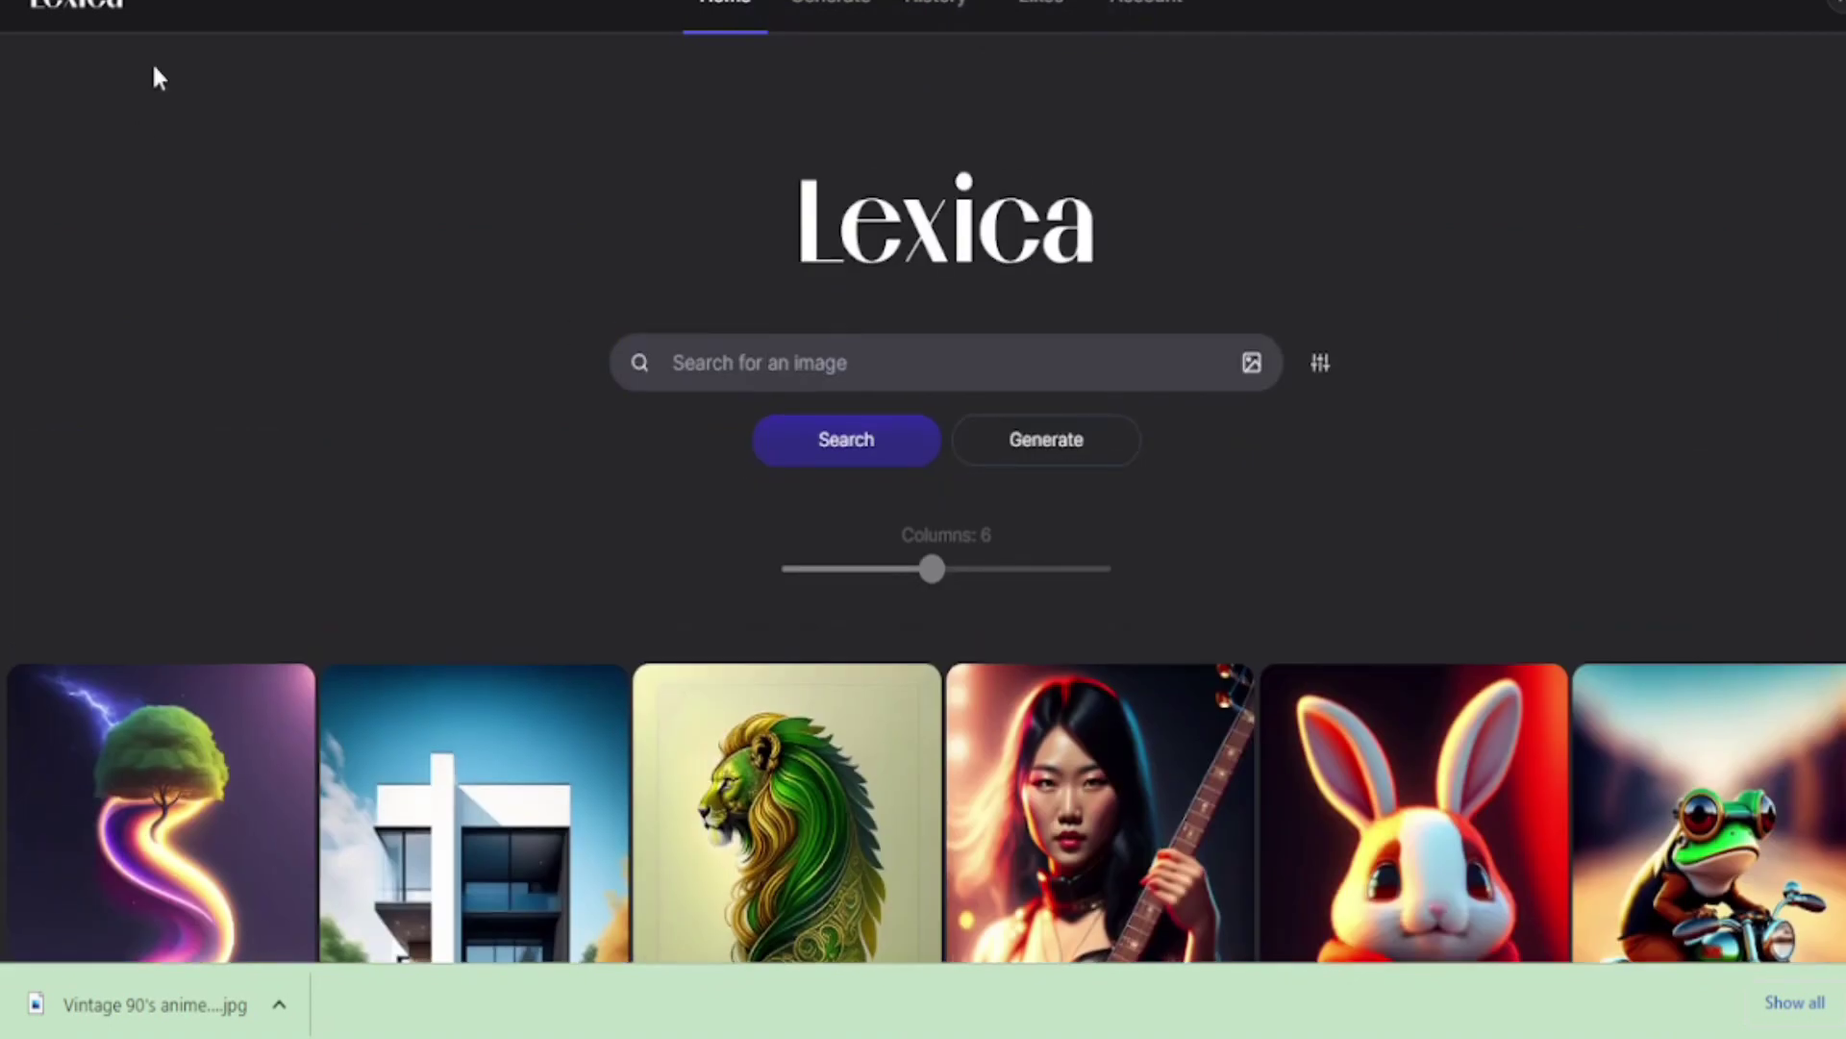
# Search Lexica for 'a girl with car'
pyautogui.click(762, 369)
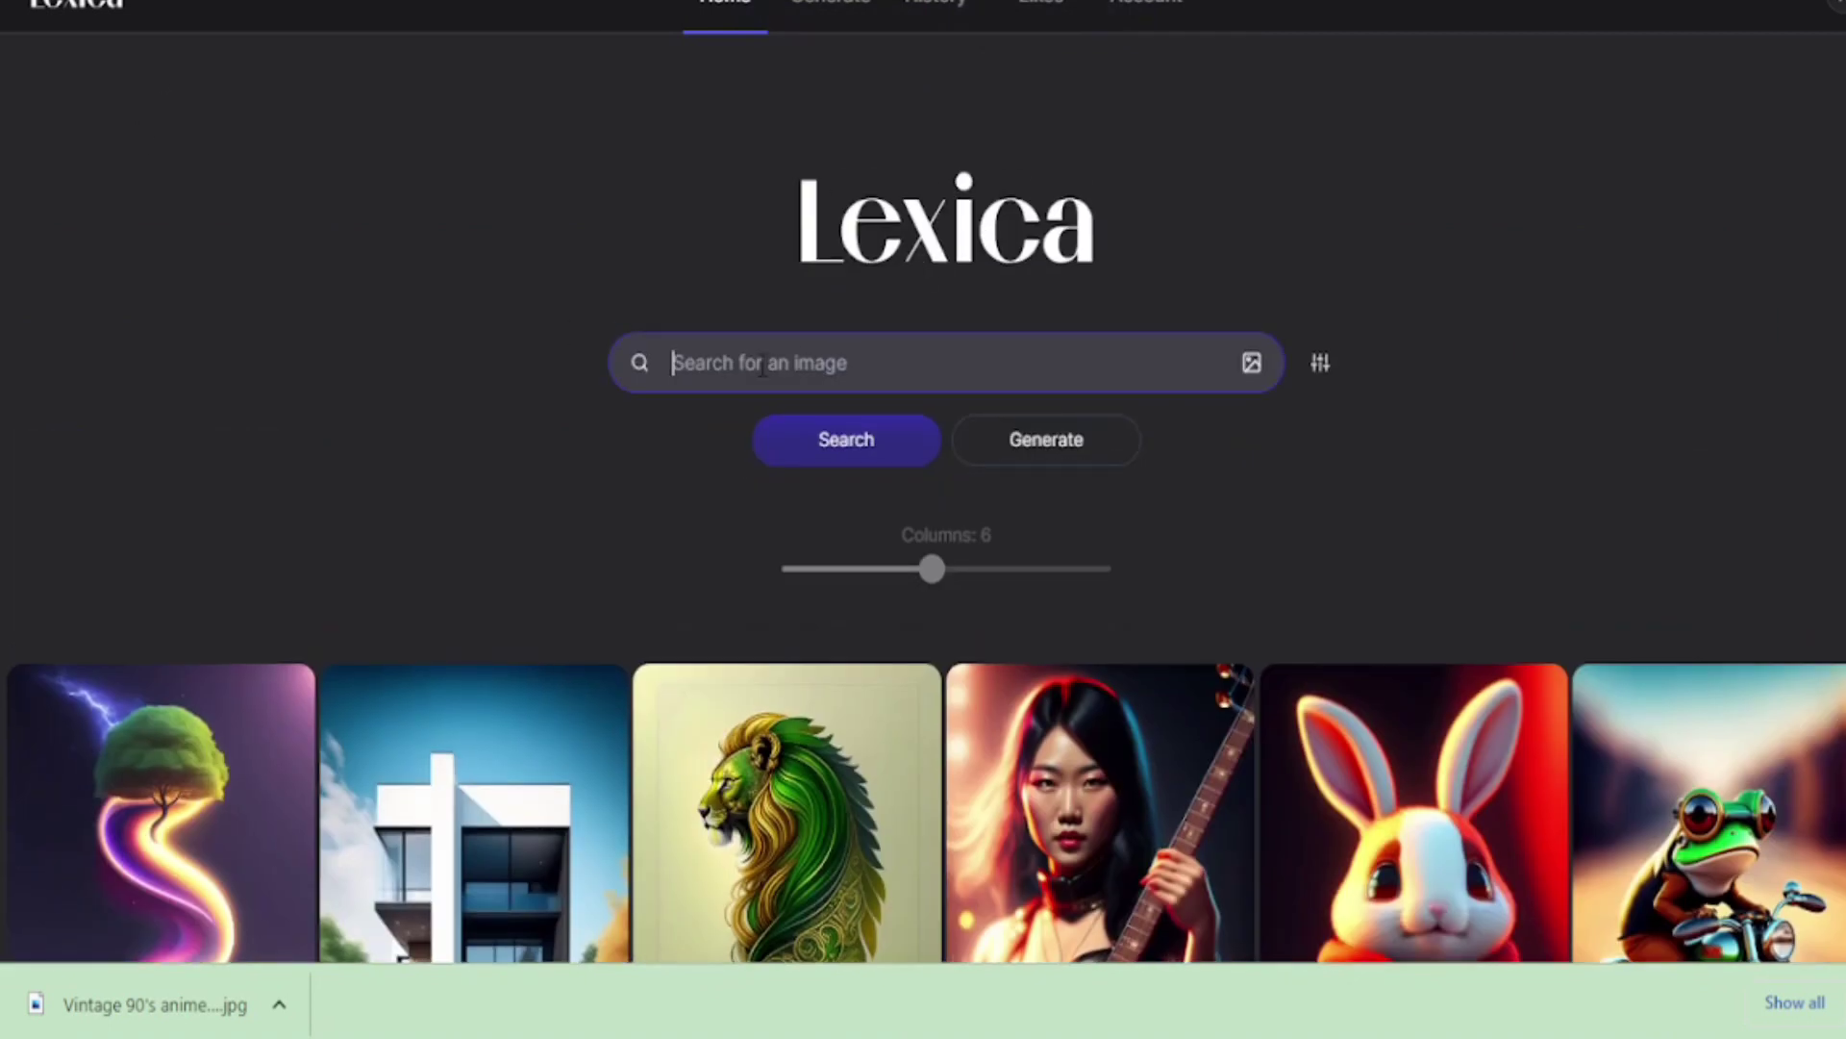
pyautogui.write('a girl with car')
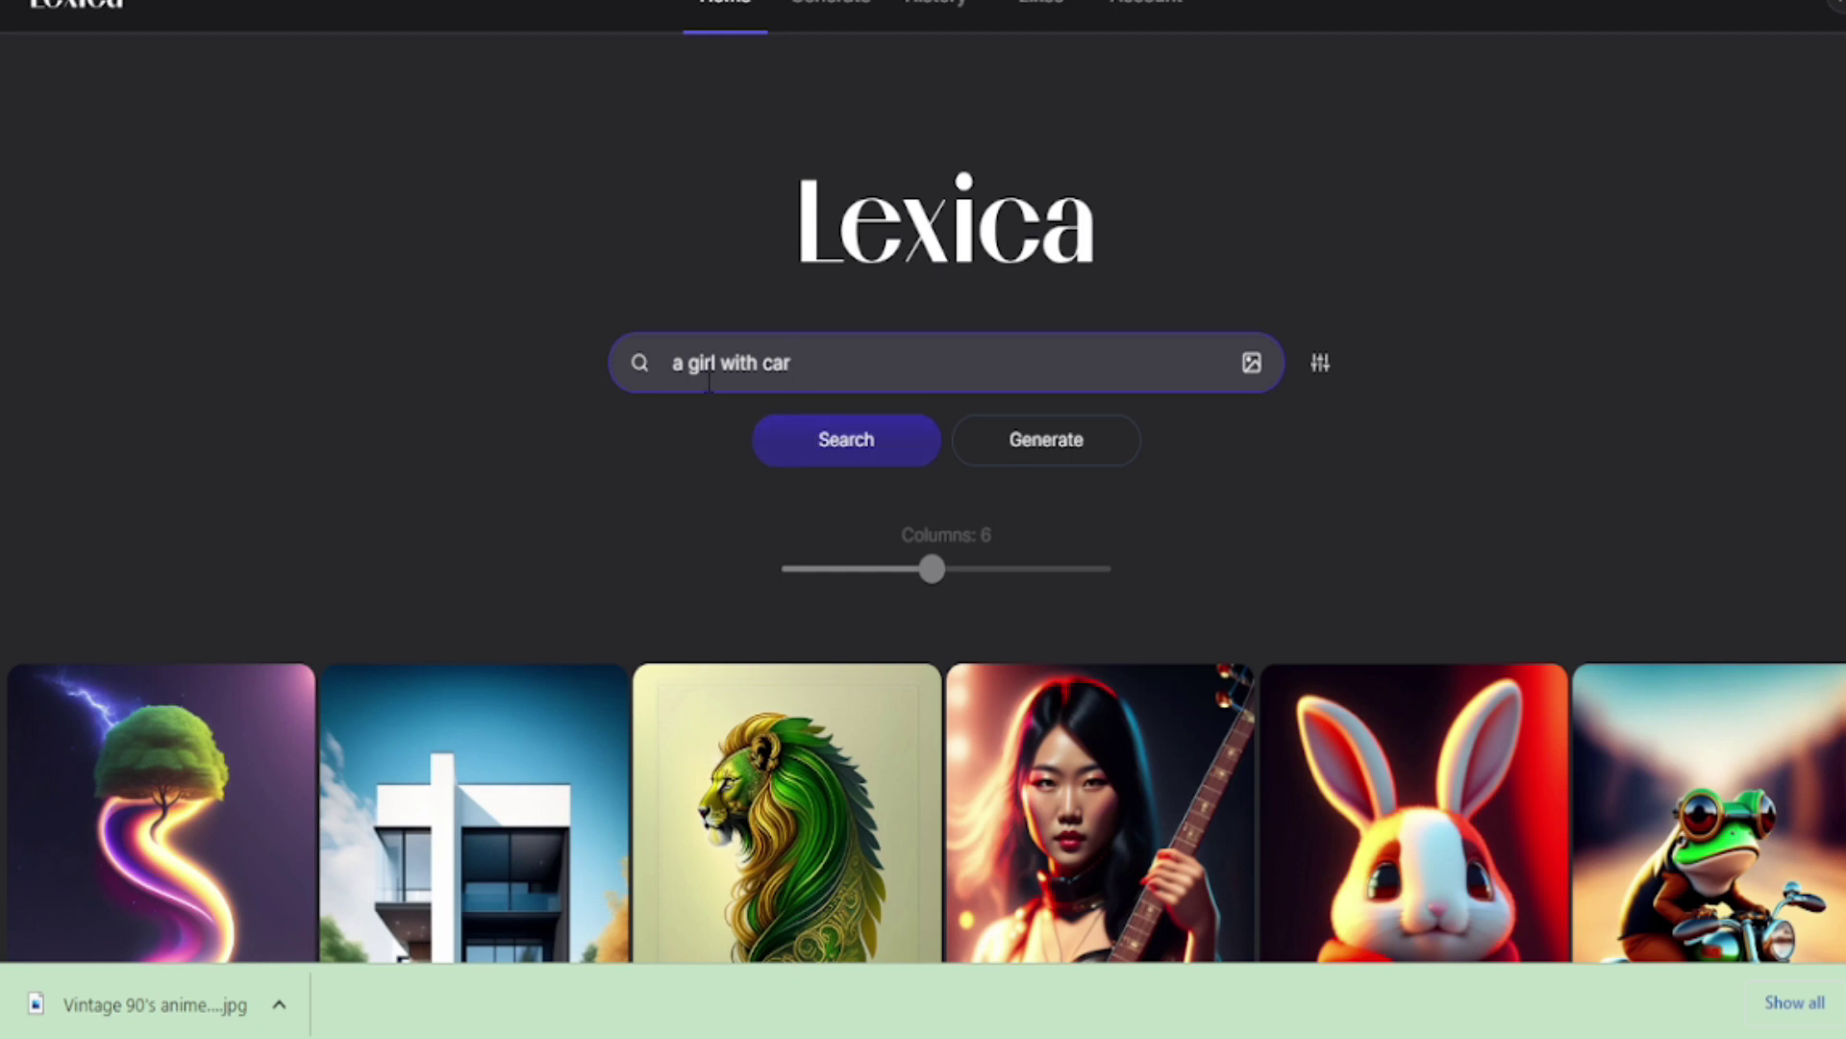
pyautogui.click(818, 448)
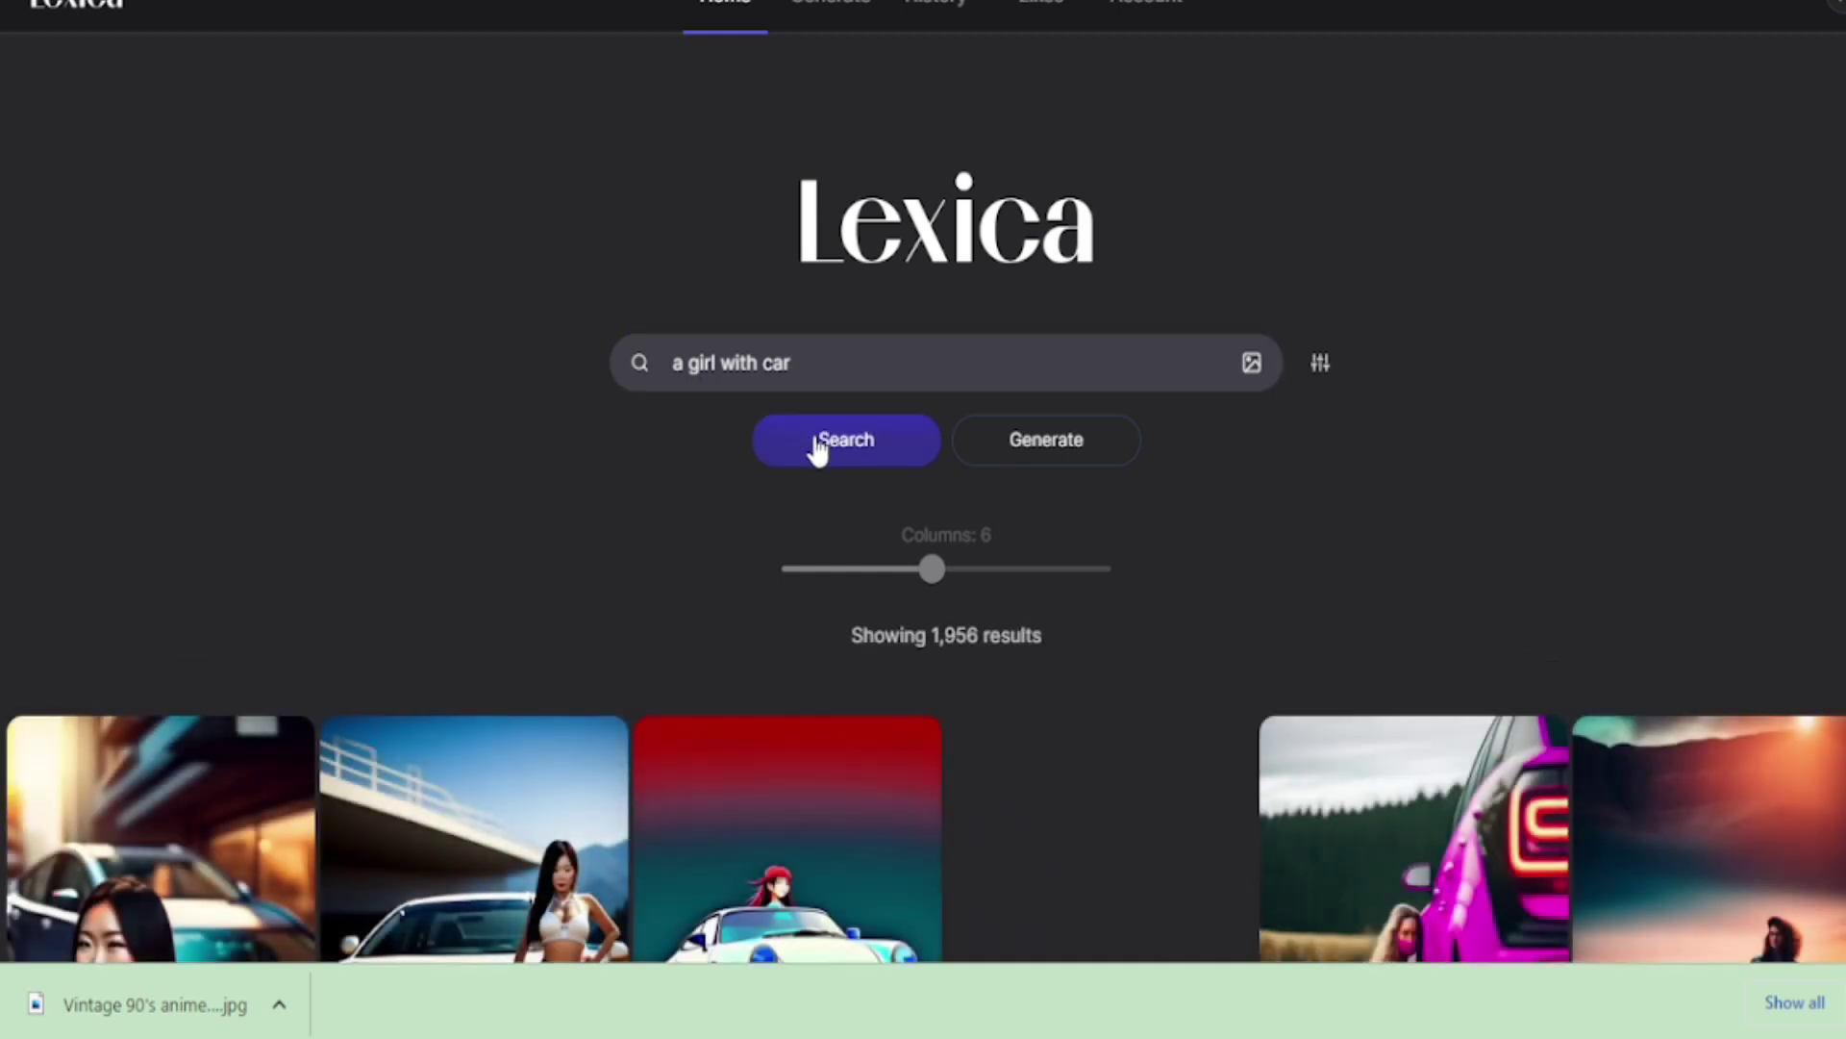
# Browse down through the girl-with-car results
pyautogui.scroll(-4, 817, 447)
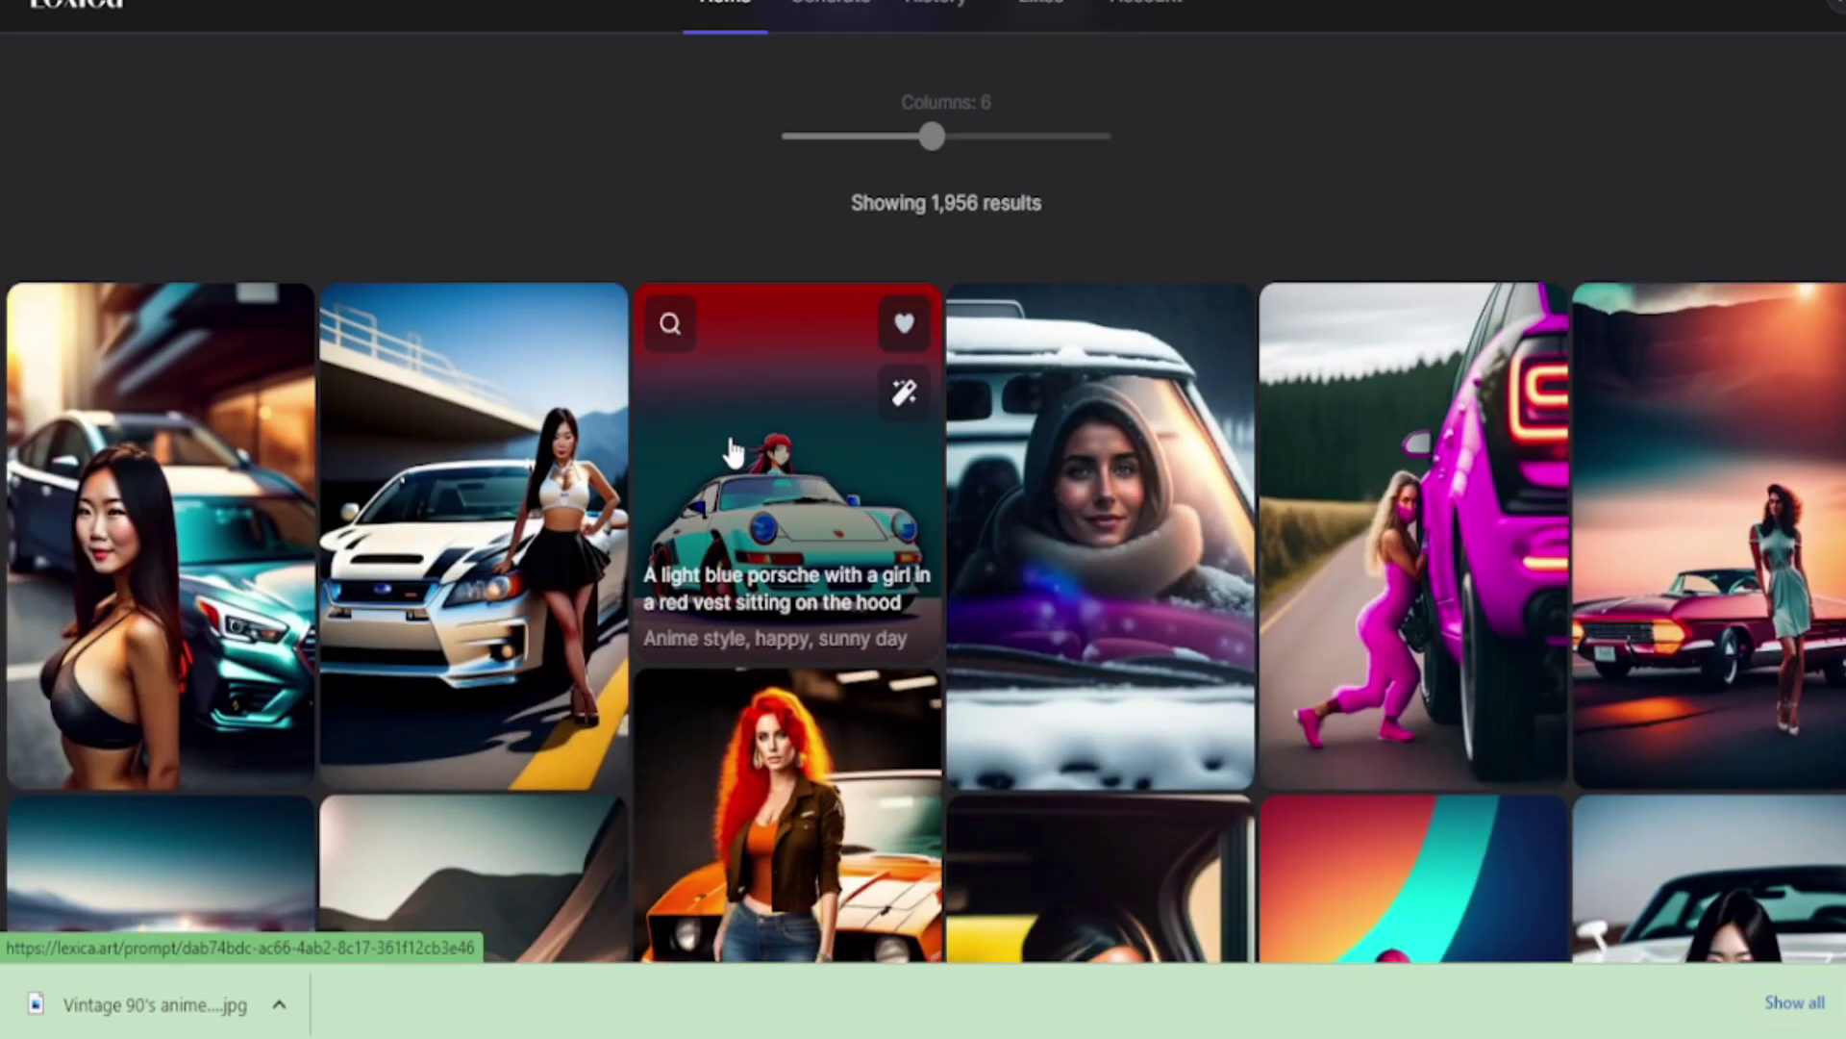
pyautogui.scroll(-4, 693, 474)
pyautogui.scroll(-4, 689, 485)
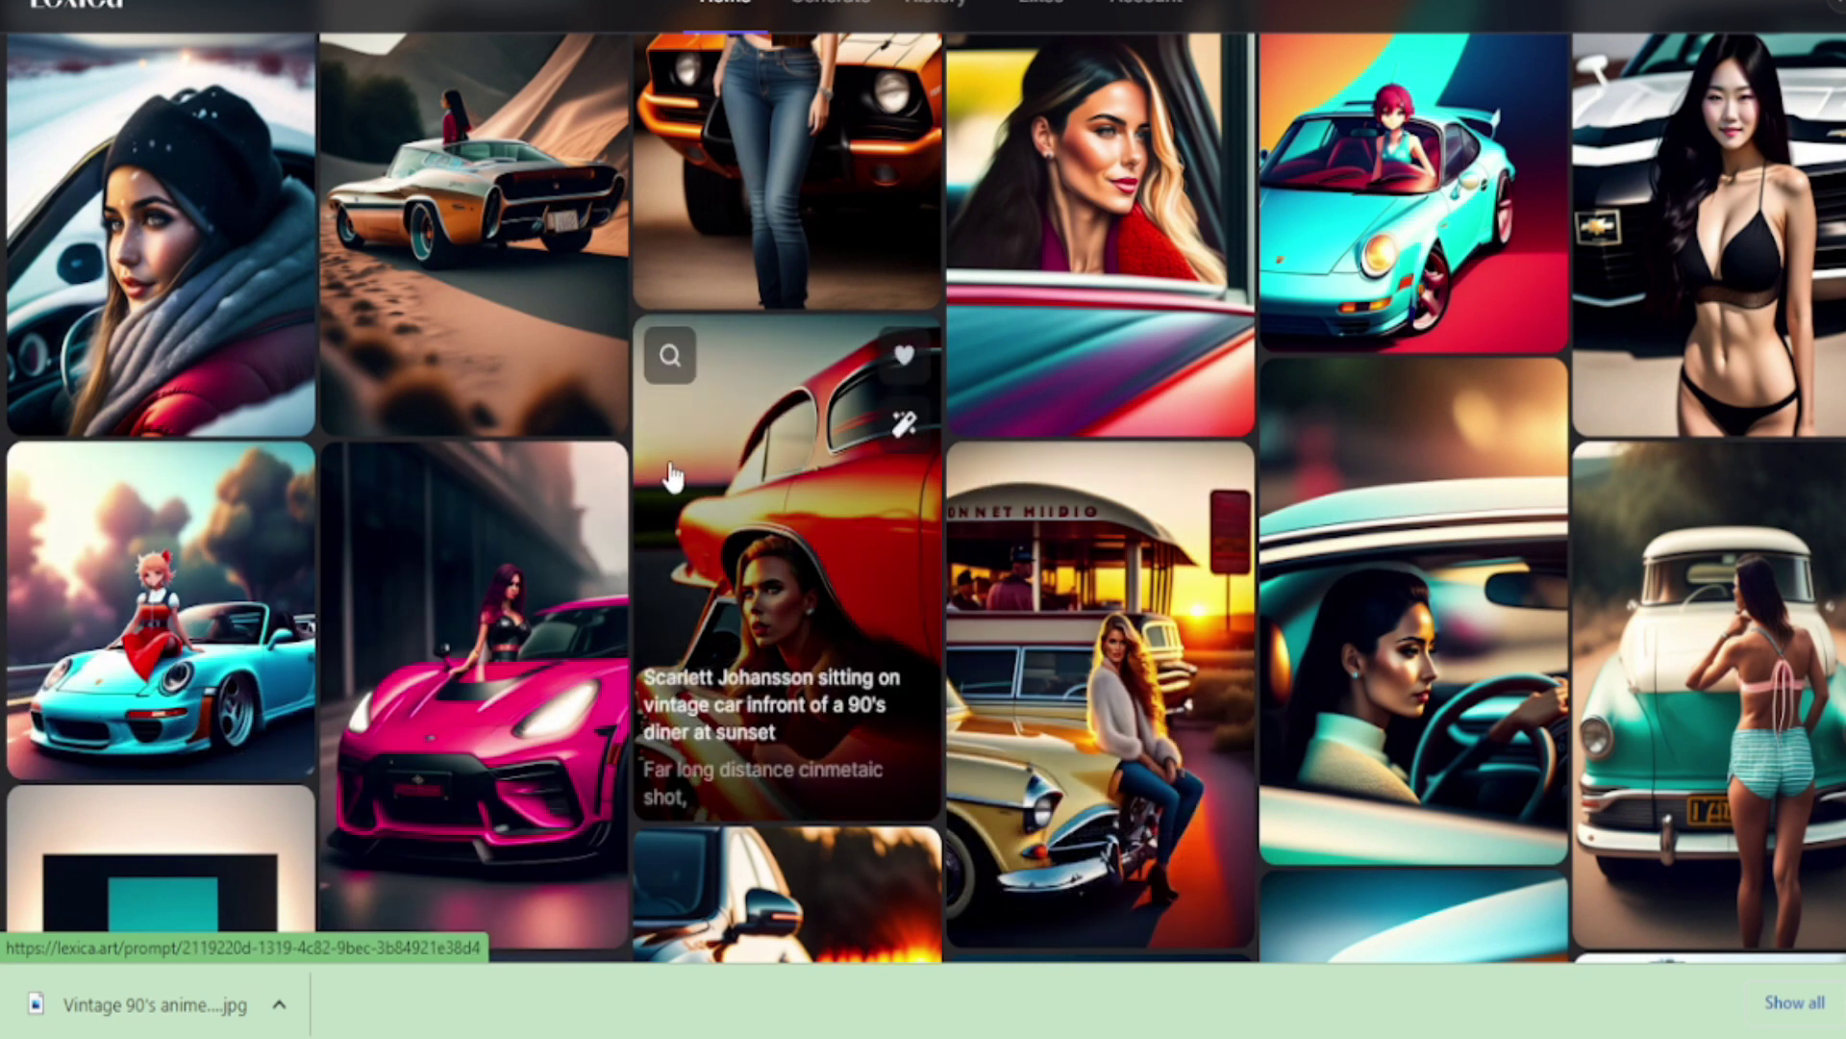
pyautogui.scroll(-6, 771, 555)
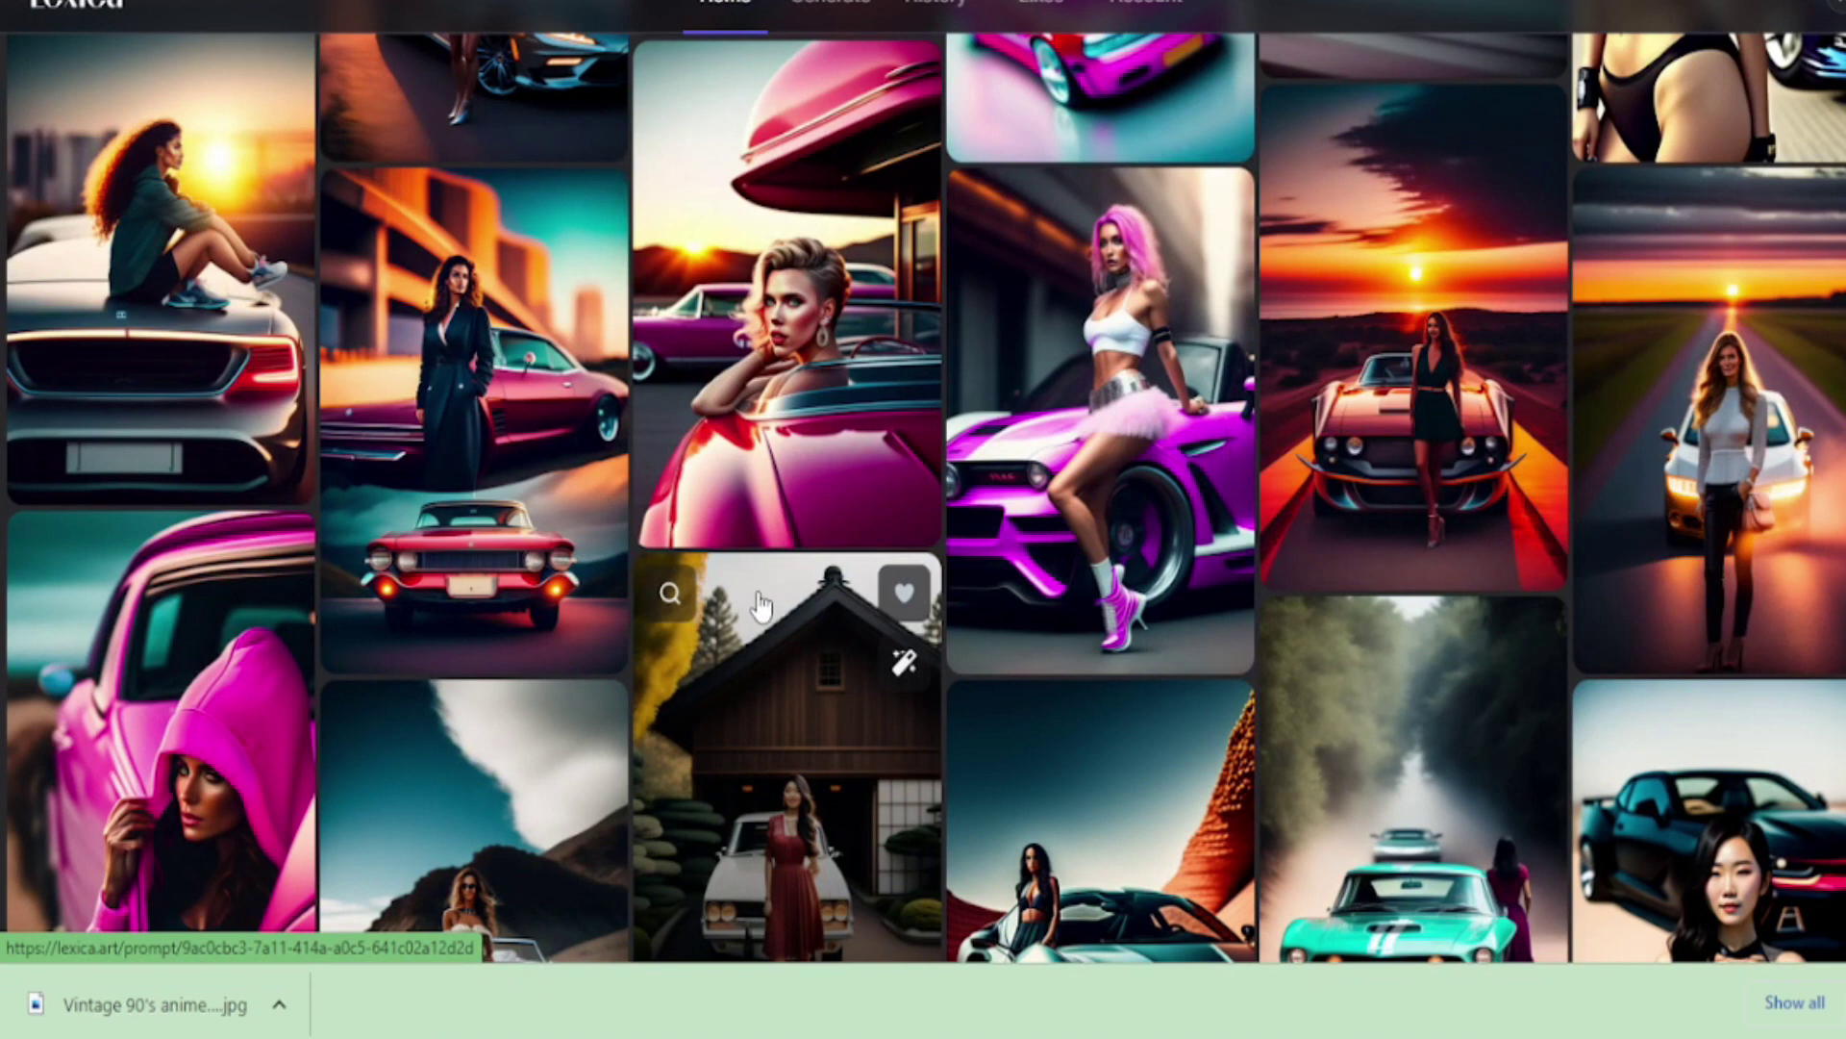
pyautogui.scroll(-1, 760, 604)
pyautogui.scroll(-10, 759, 604)
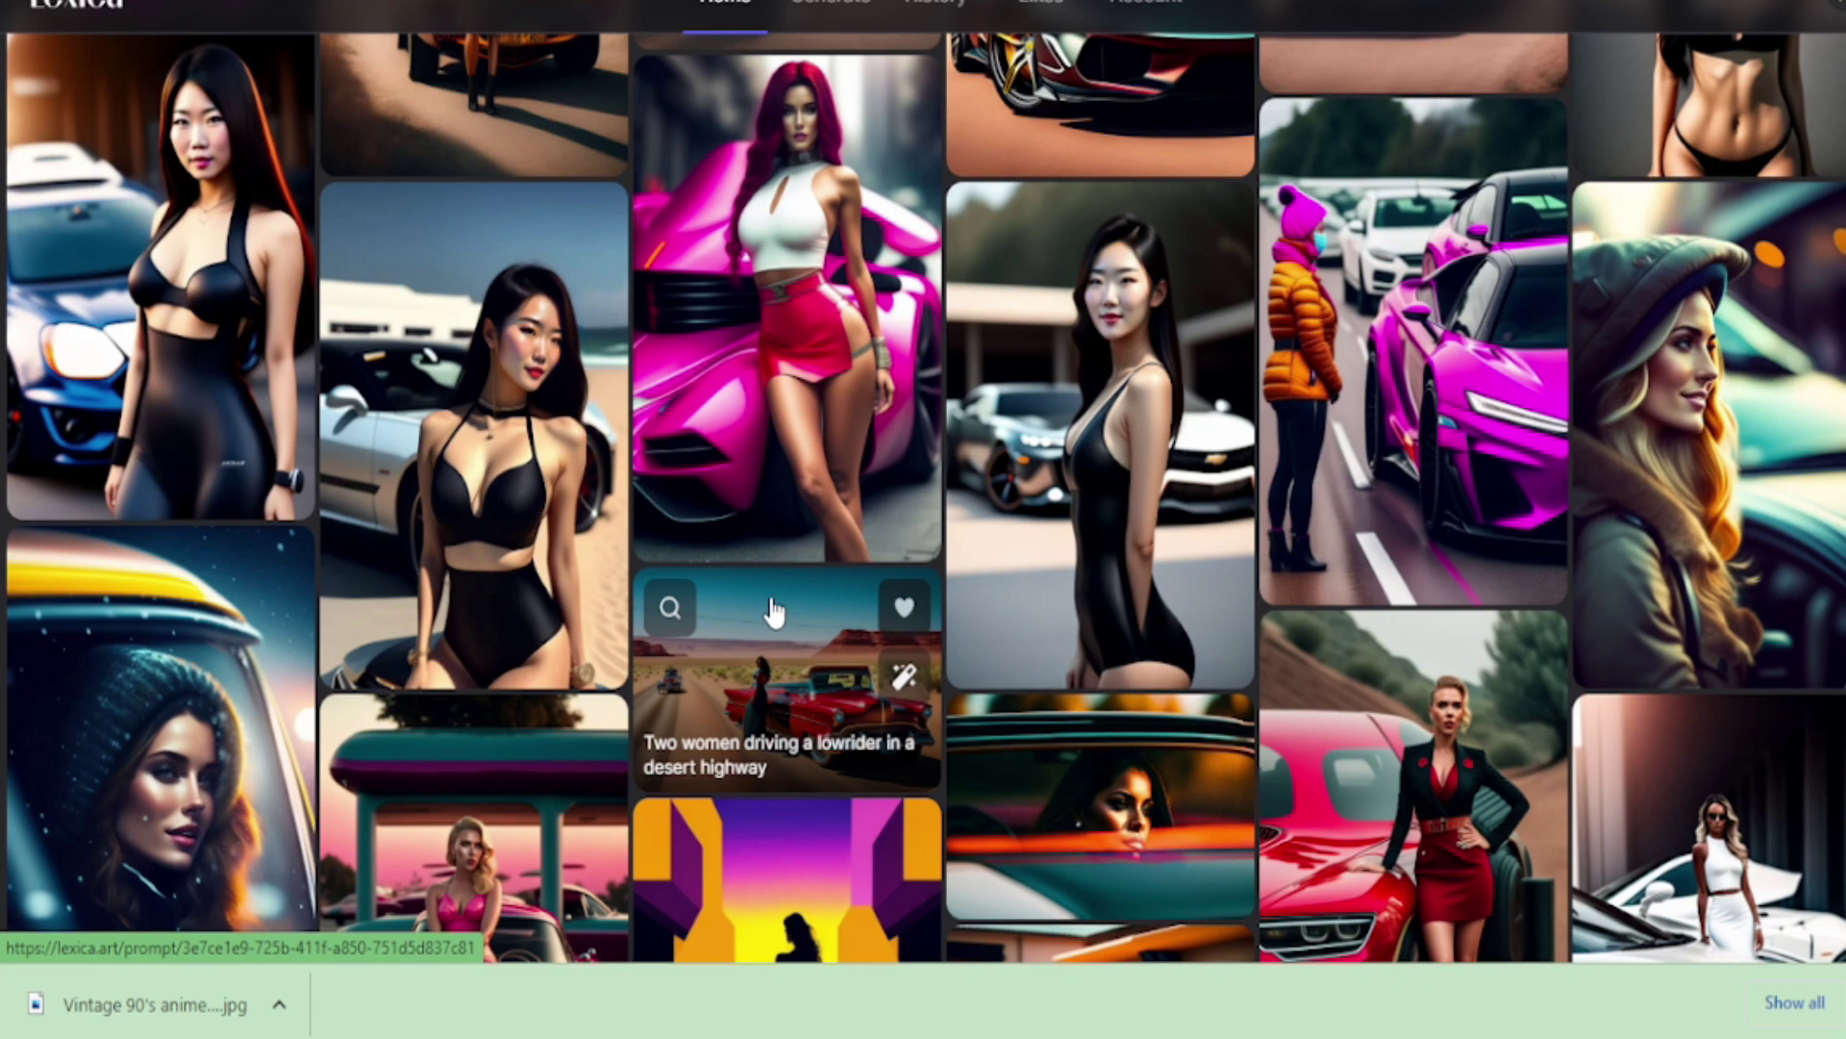
pyautogui.scroll(15, 774, 611)
pyautogui.scroll(-20, 797, 631)
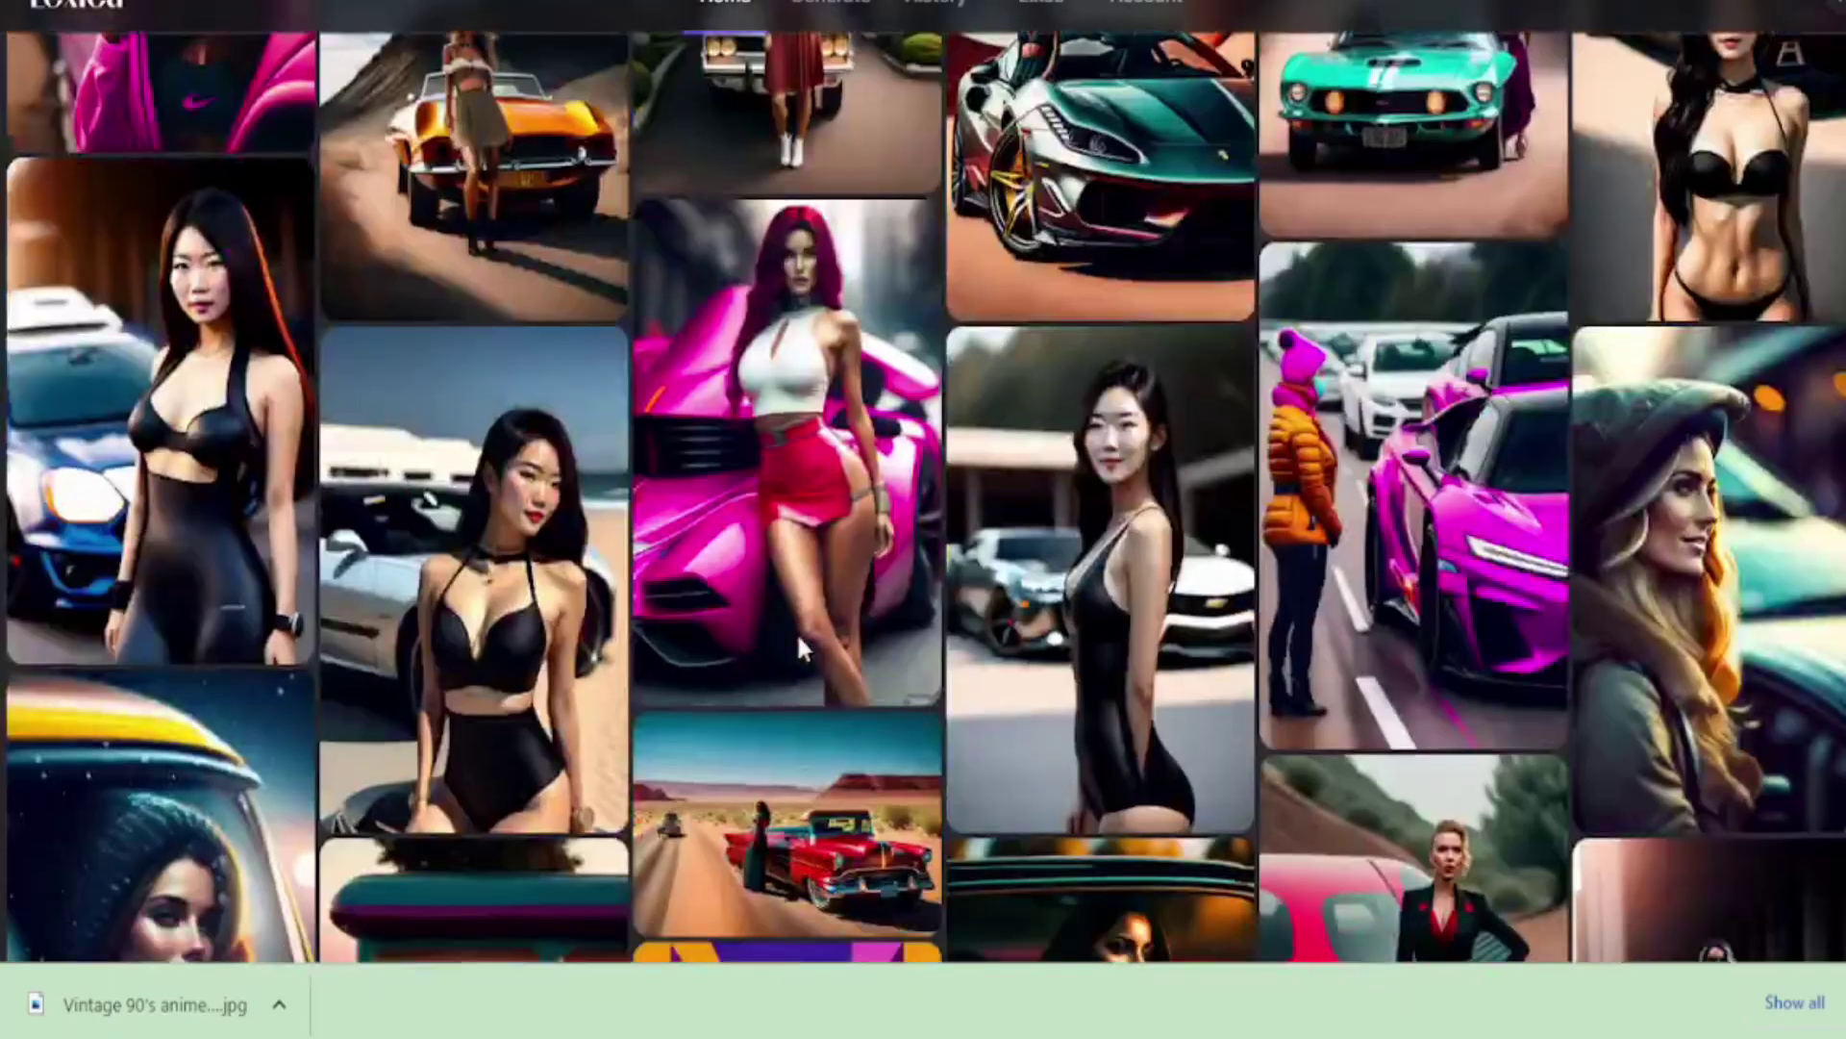
pyautogui.scroll(-8, 731, 626)
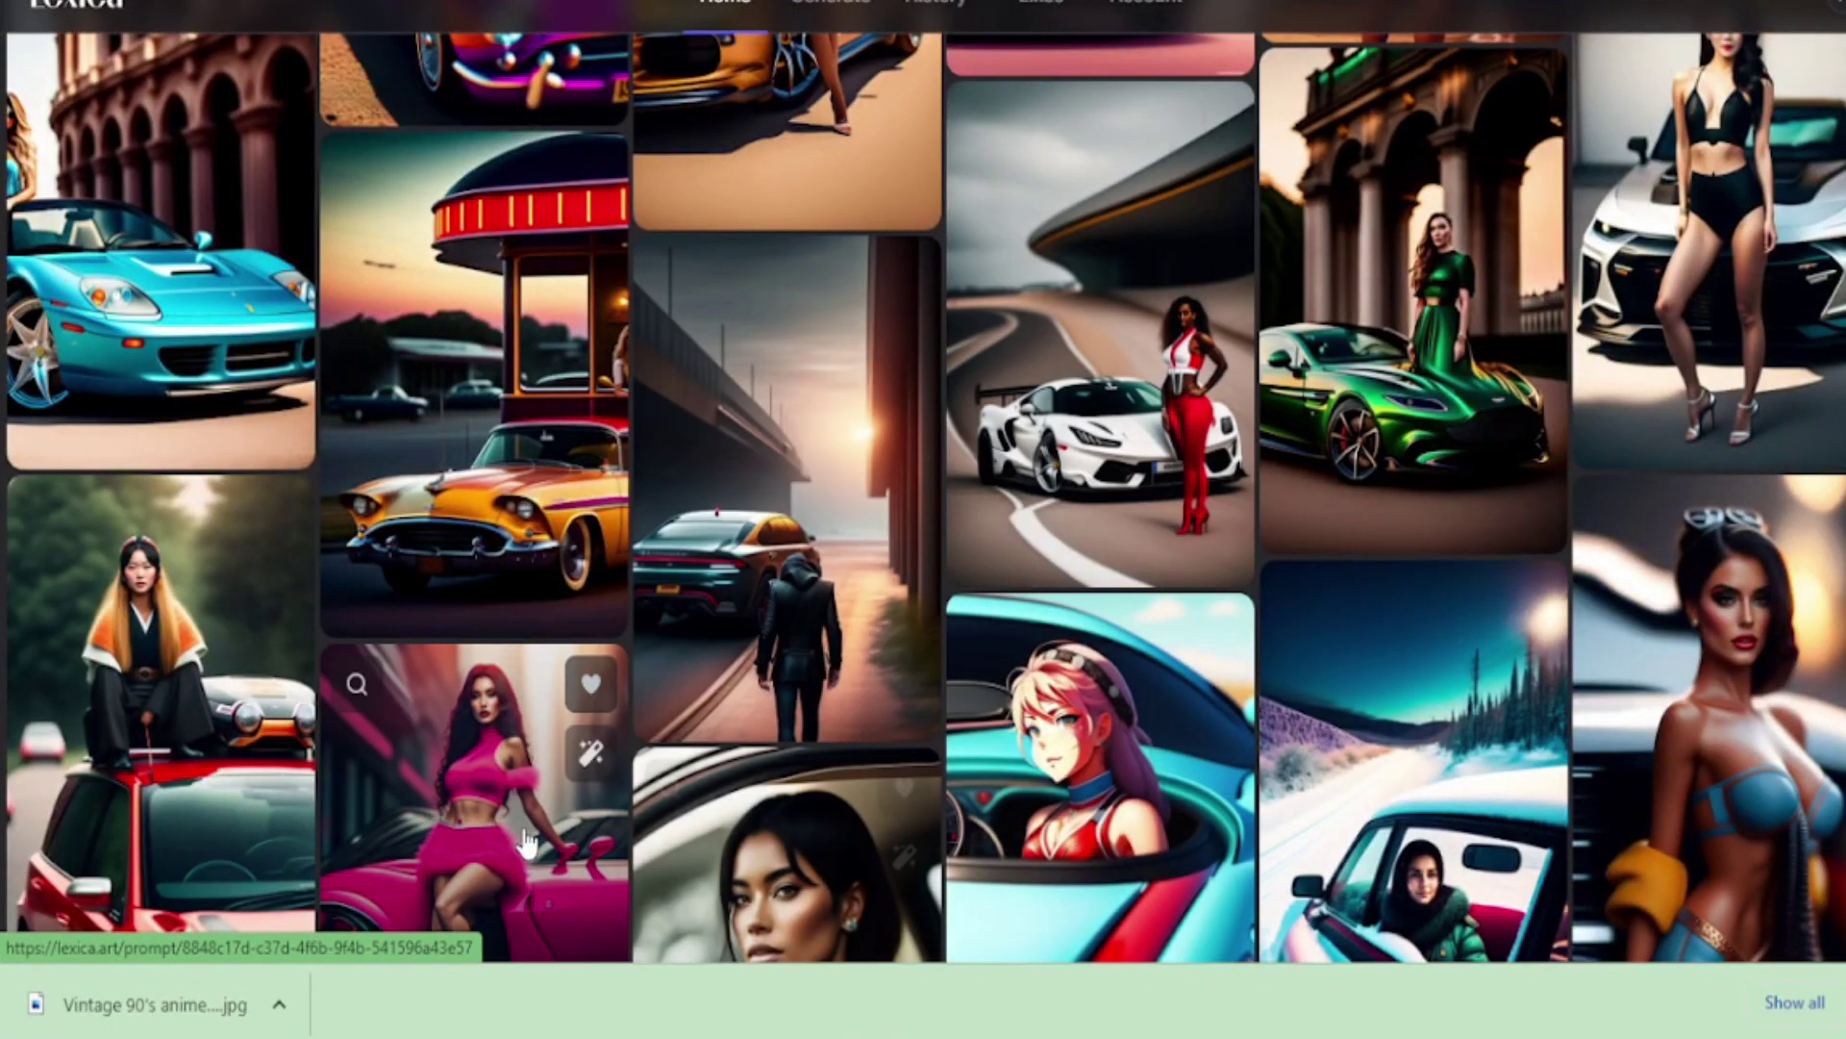
pyautogui.click(586, 730)
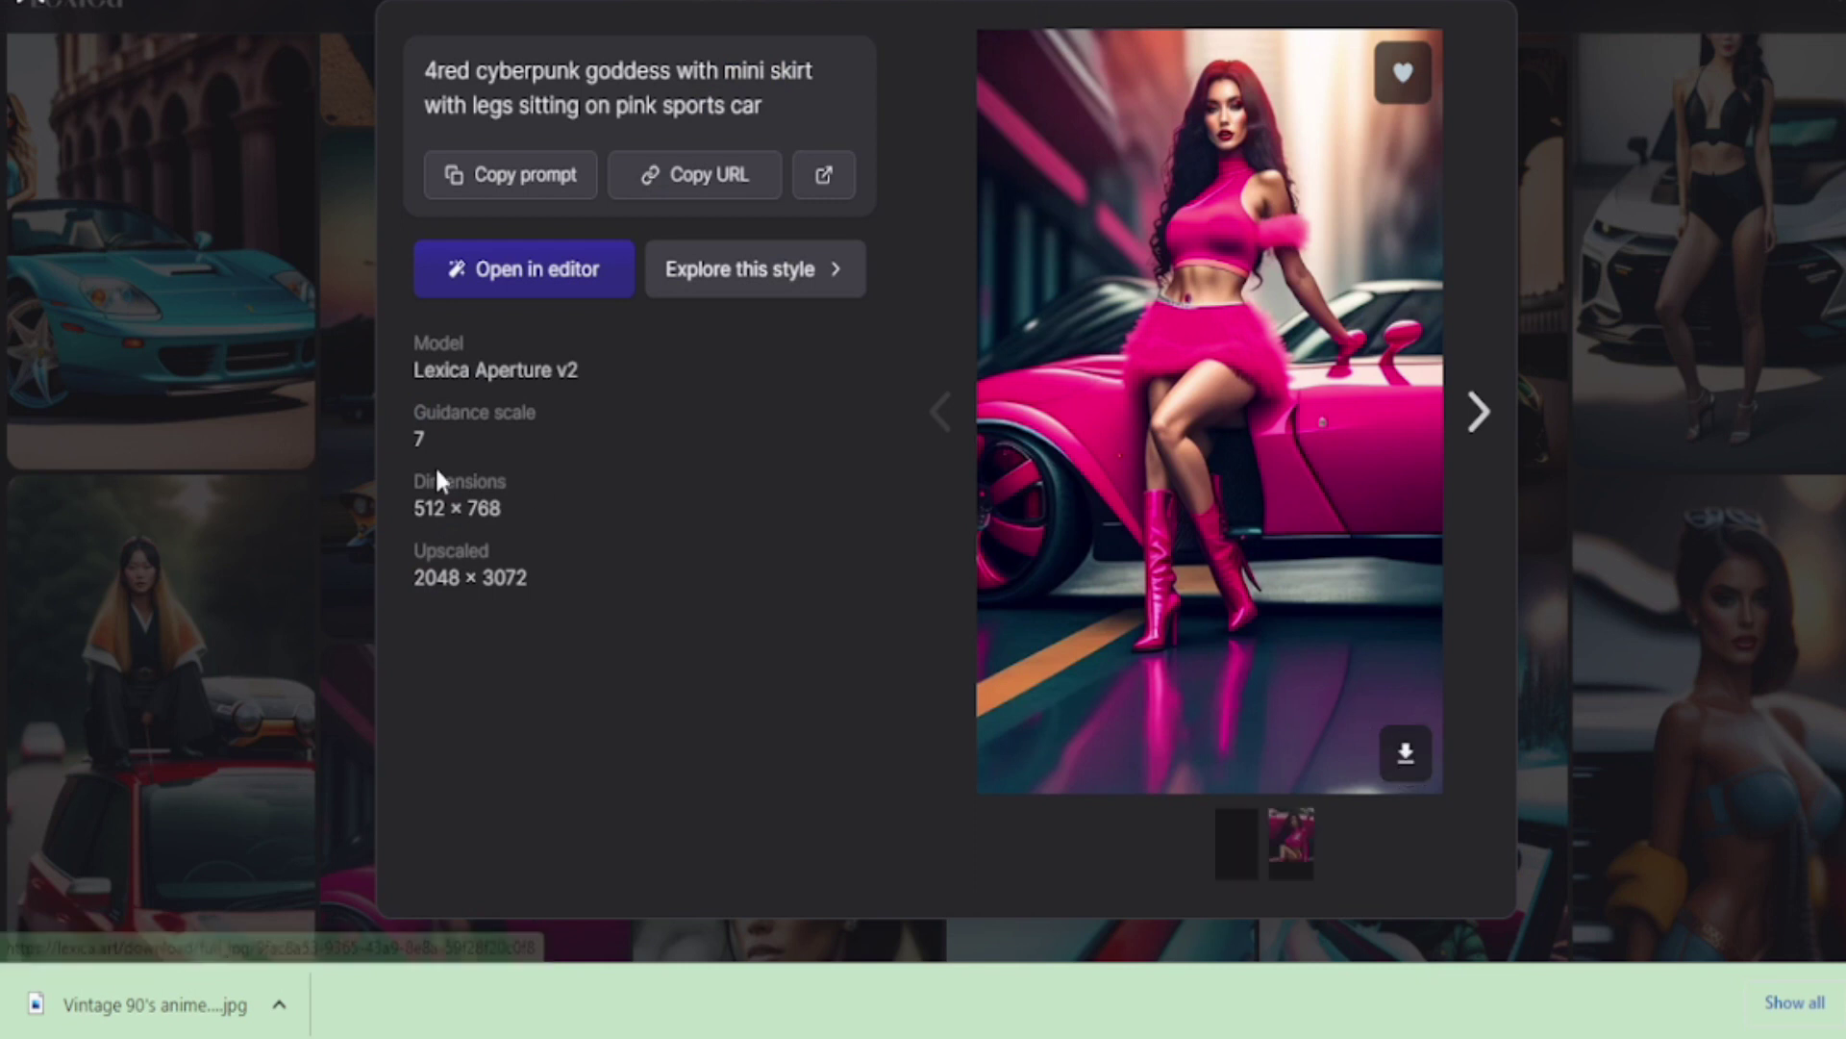
pyautogui.click(320, 481)
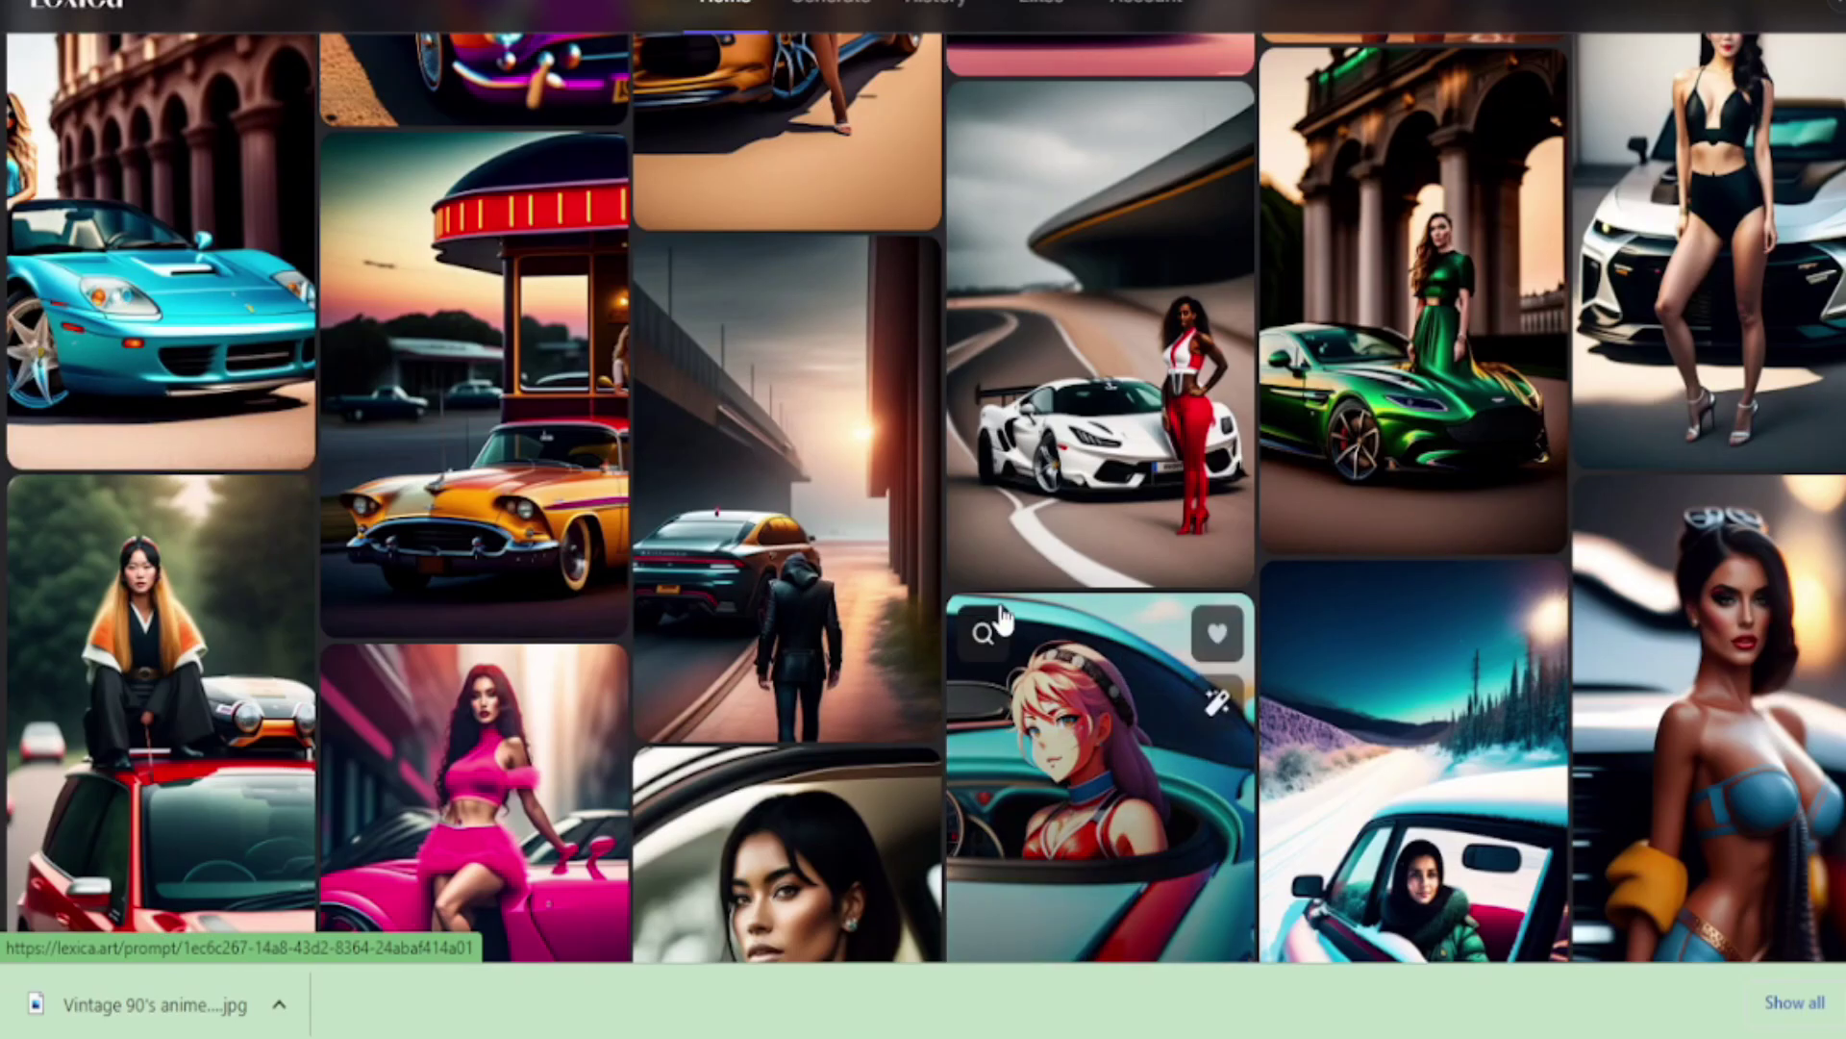
pyautogui.scroll(10, 798, 587)
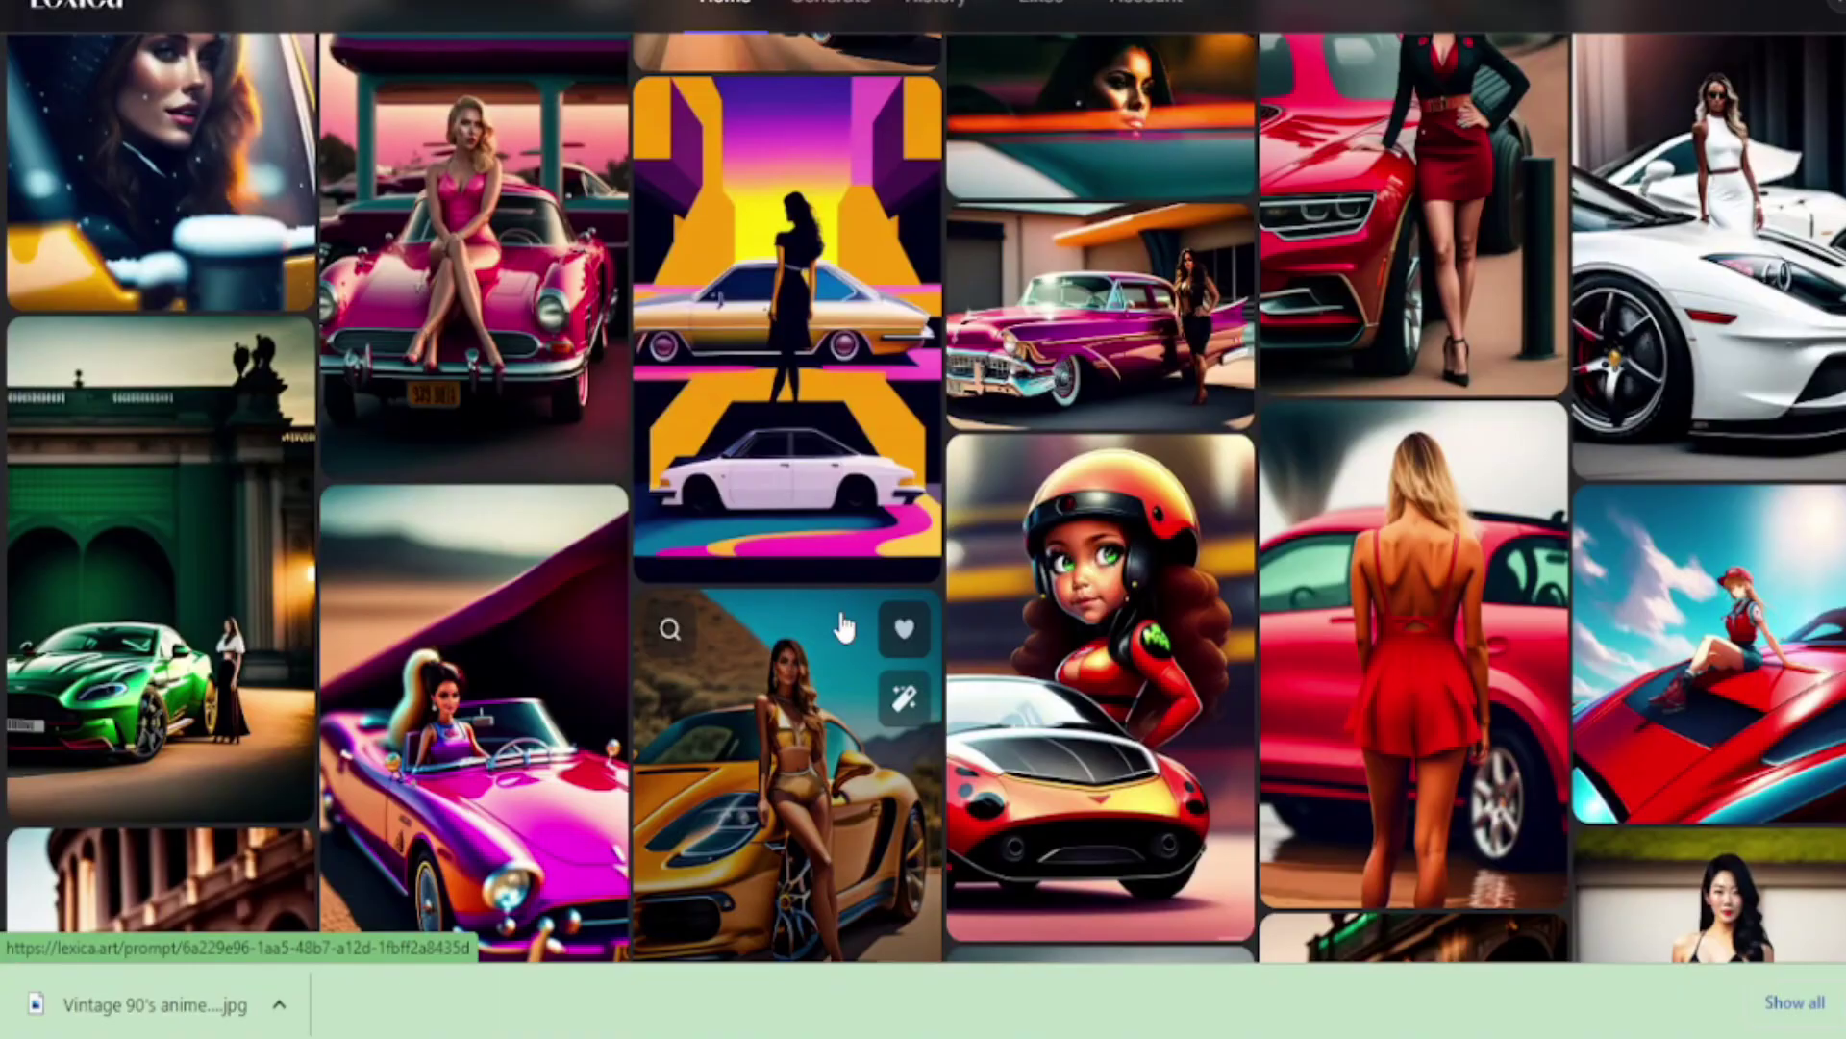
pyautogui.scroll(5, 844, 615)
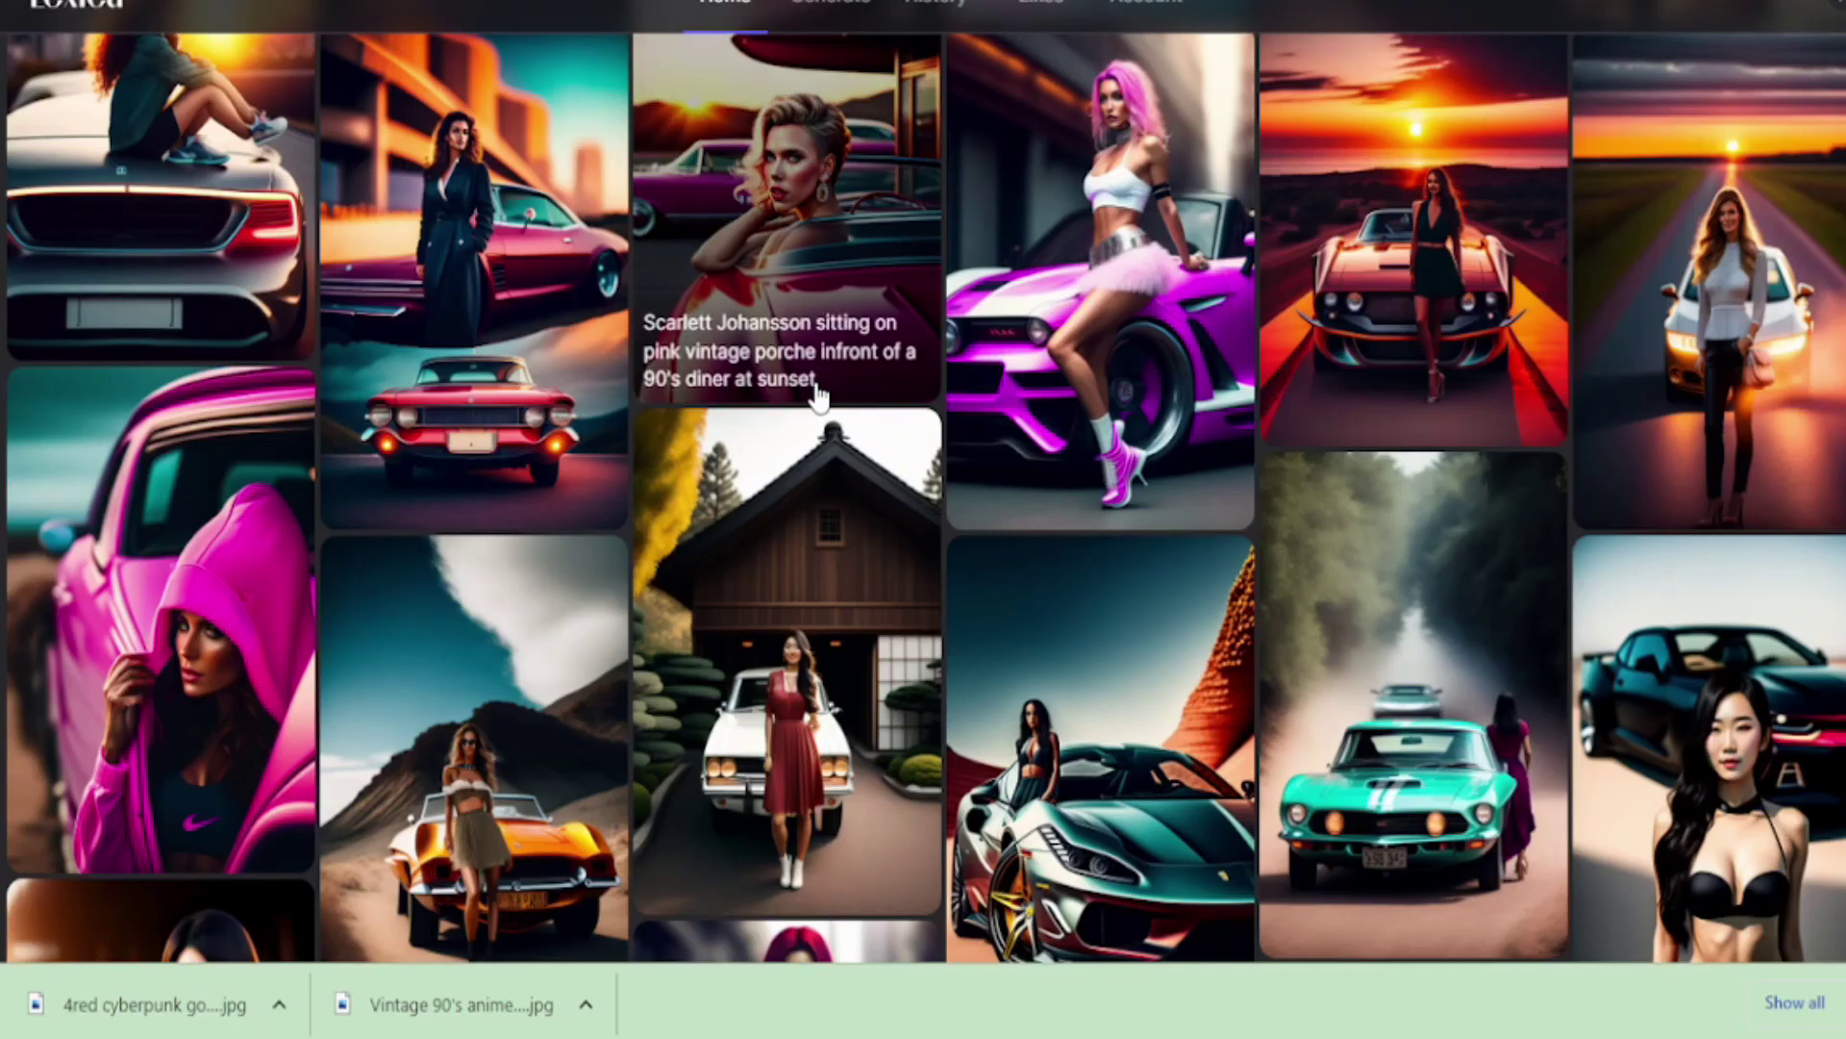
# Scroll down the page to view the board's prompt box and model settings
pyautogui.scroll(-10, 823, 414)
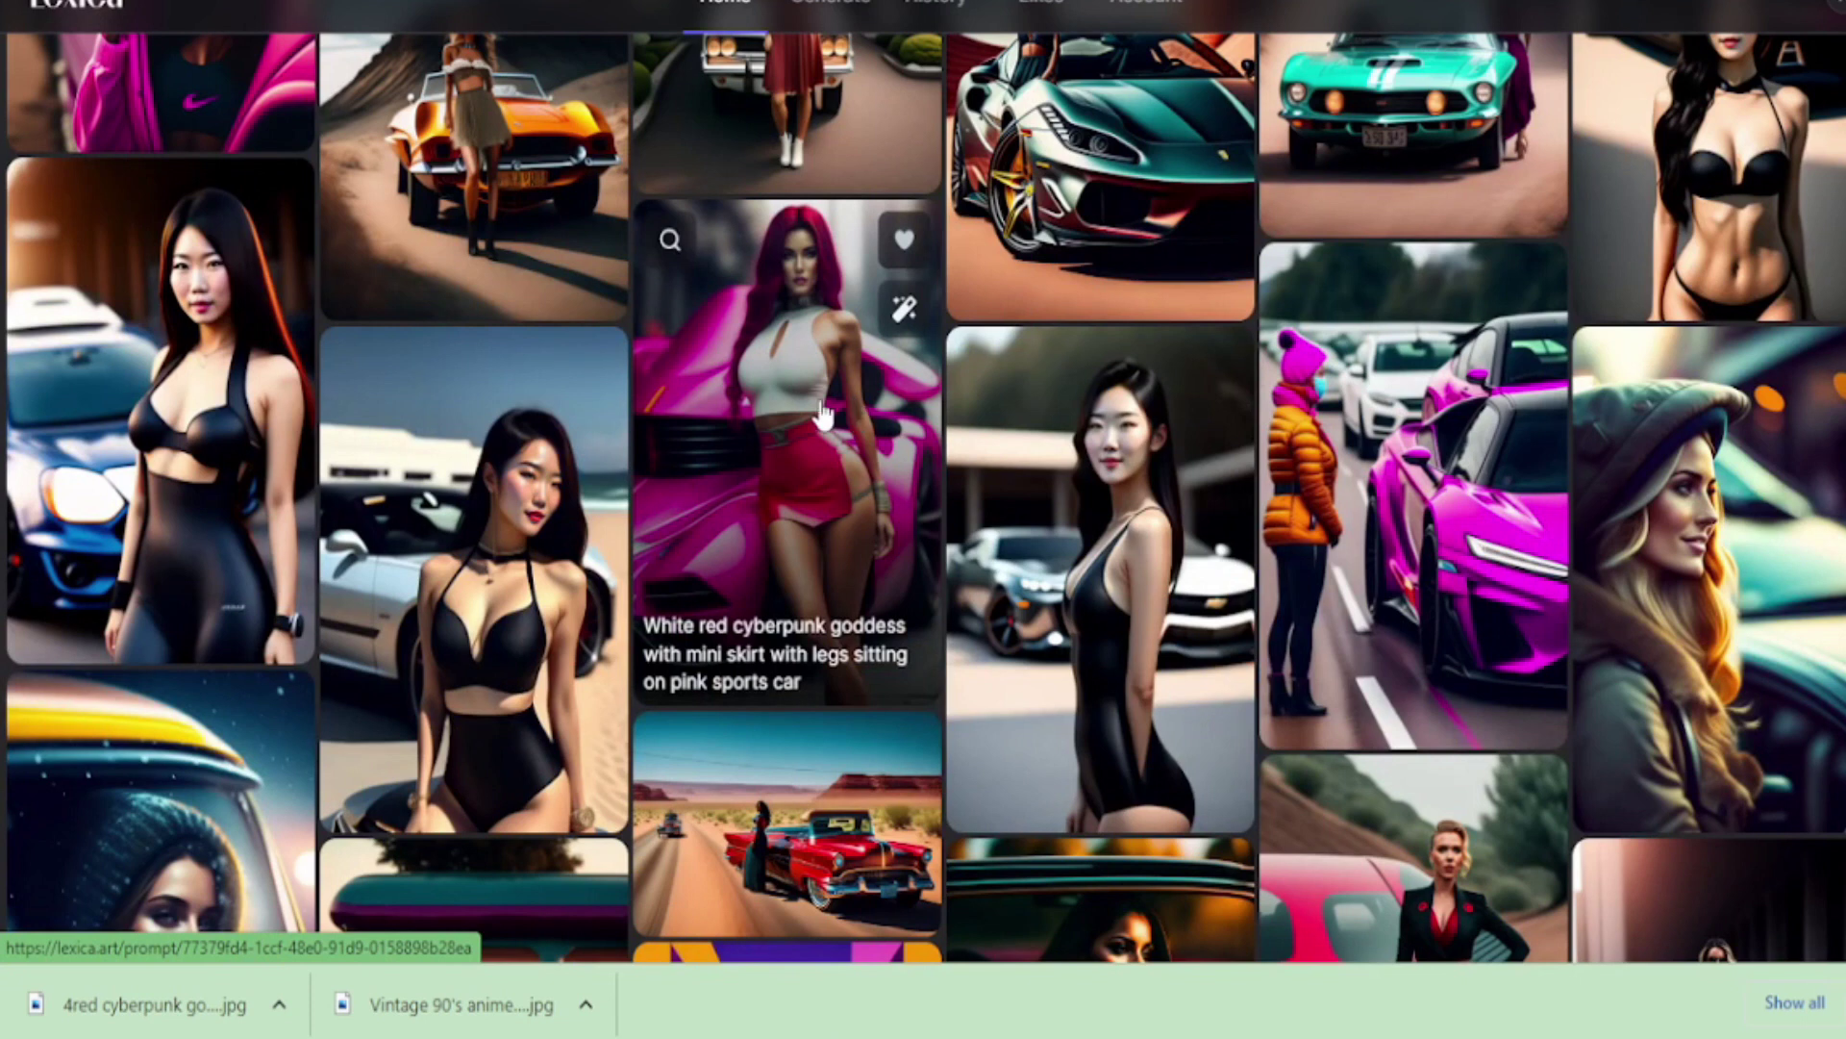
# Copy the light blue Porsche anime image's prompt, then close its details
pyautogui.scroll(-8, 808, 428)
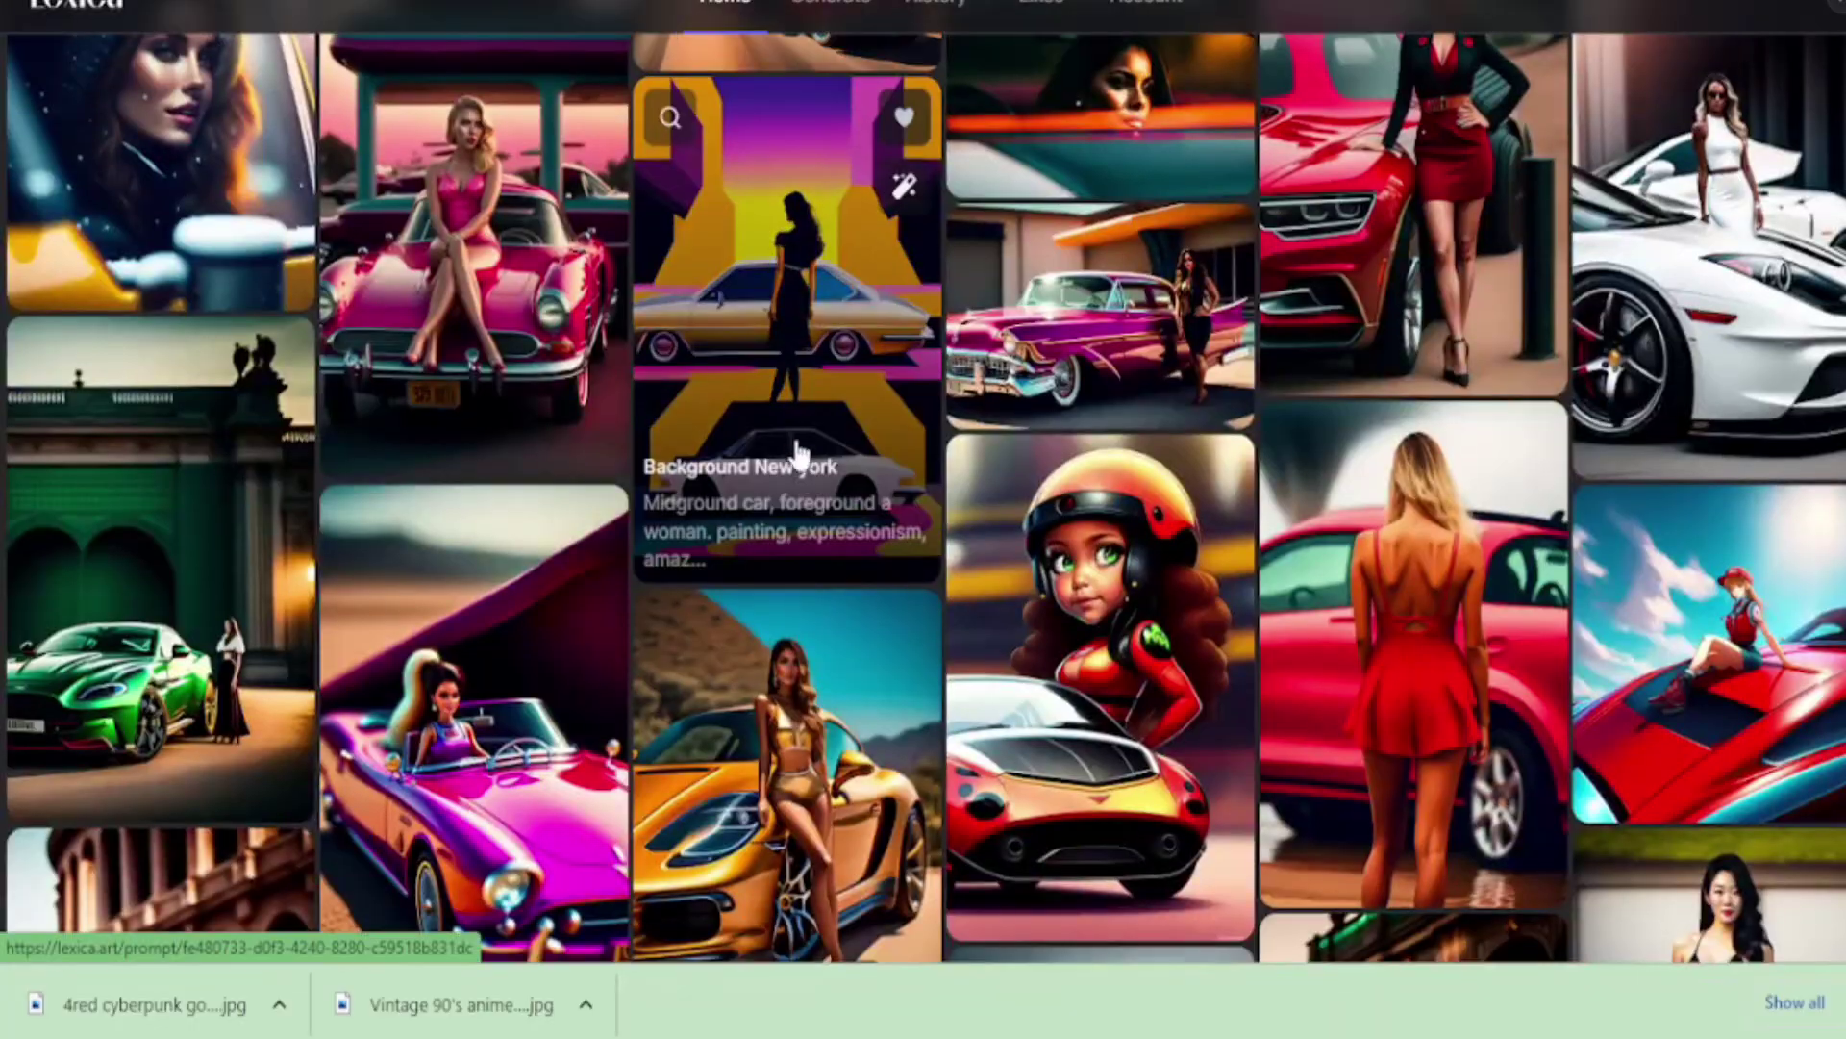
pyautogui.scroll(-6, 796, 452)
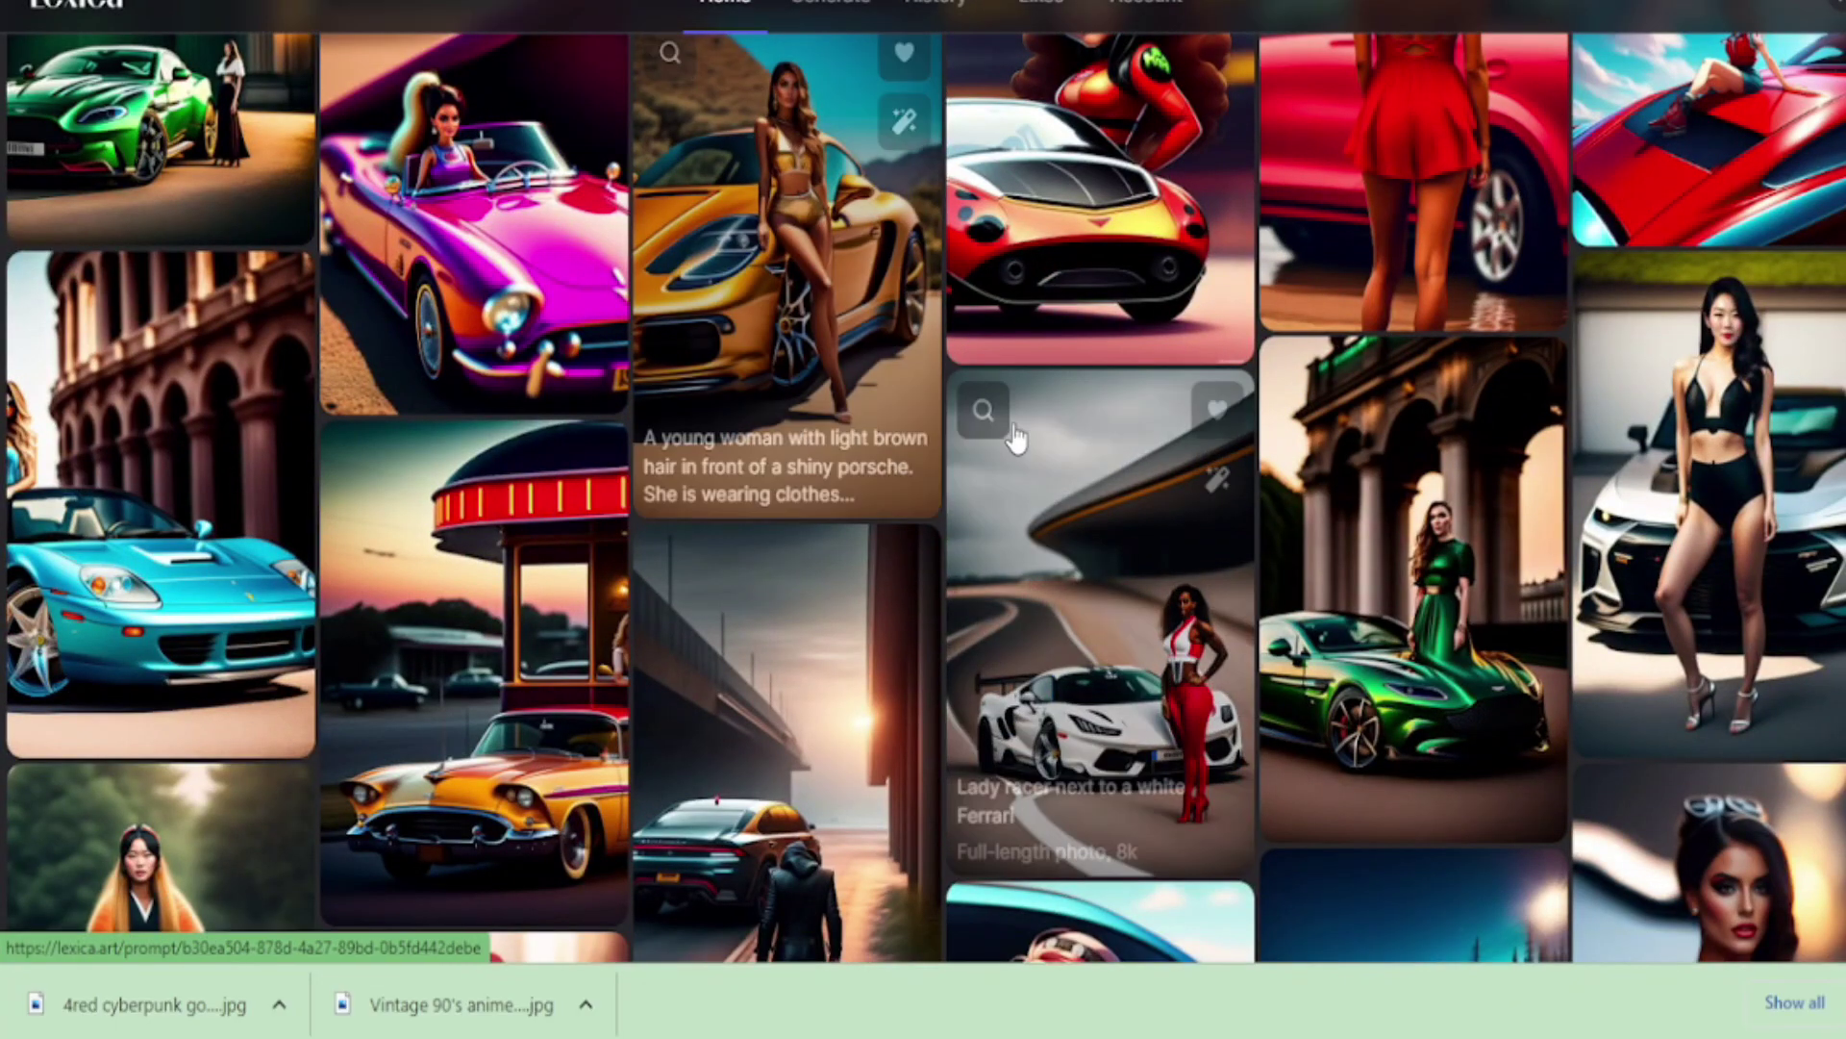
pyautogui.scroll(-10, 1015, 438)
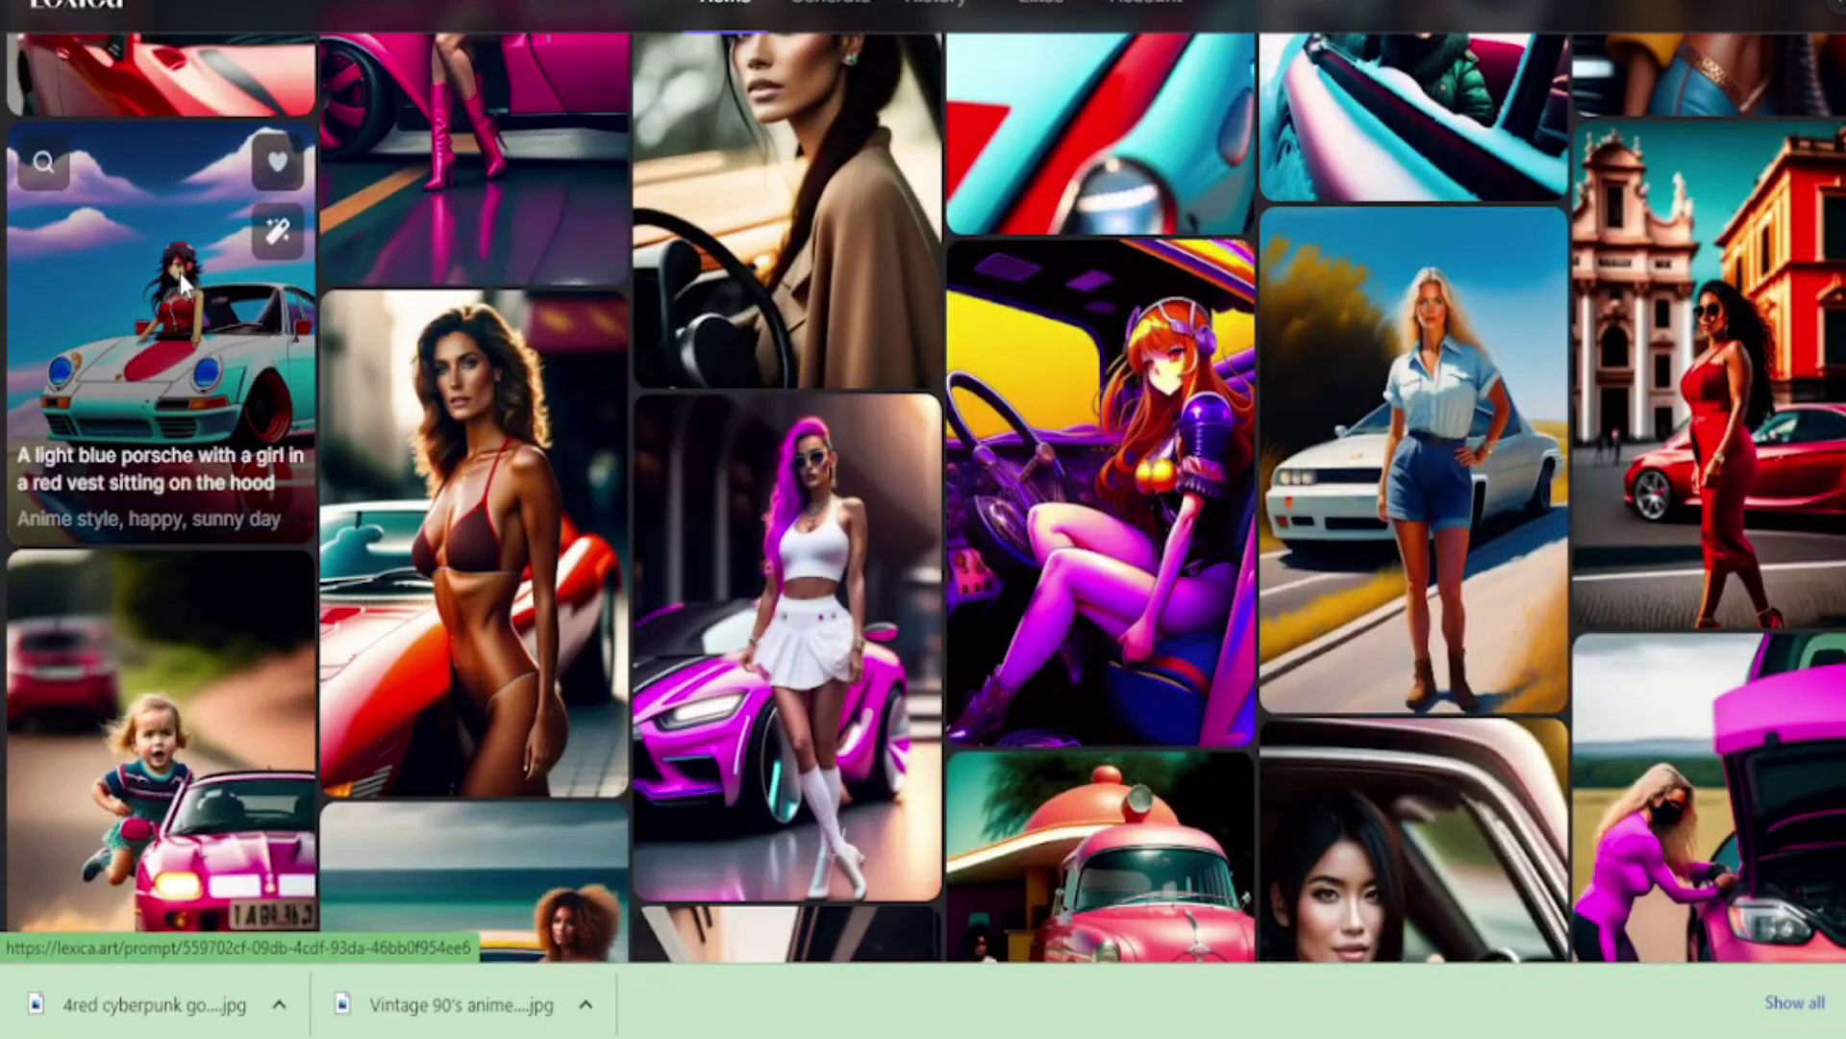
pyautogui.click(181, 273)
pyautogui.click(447, 222)
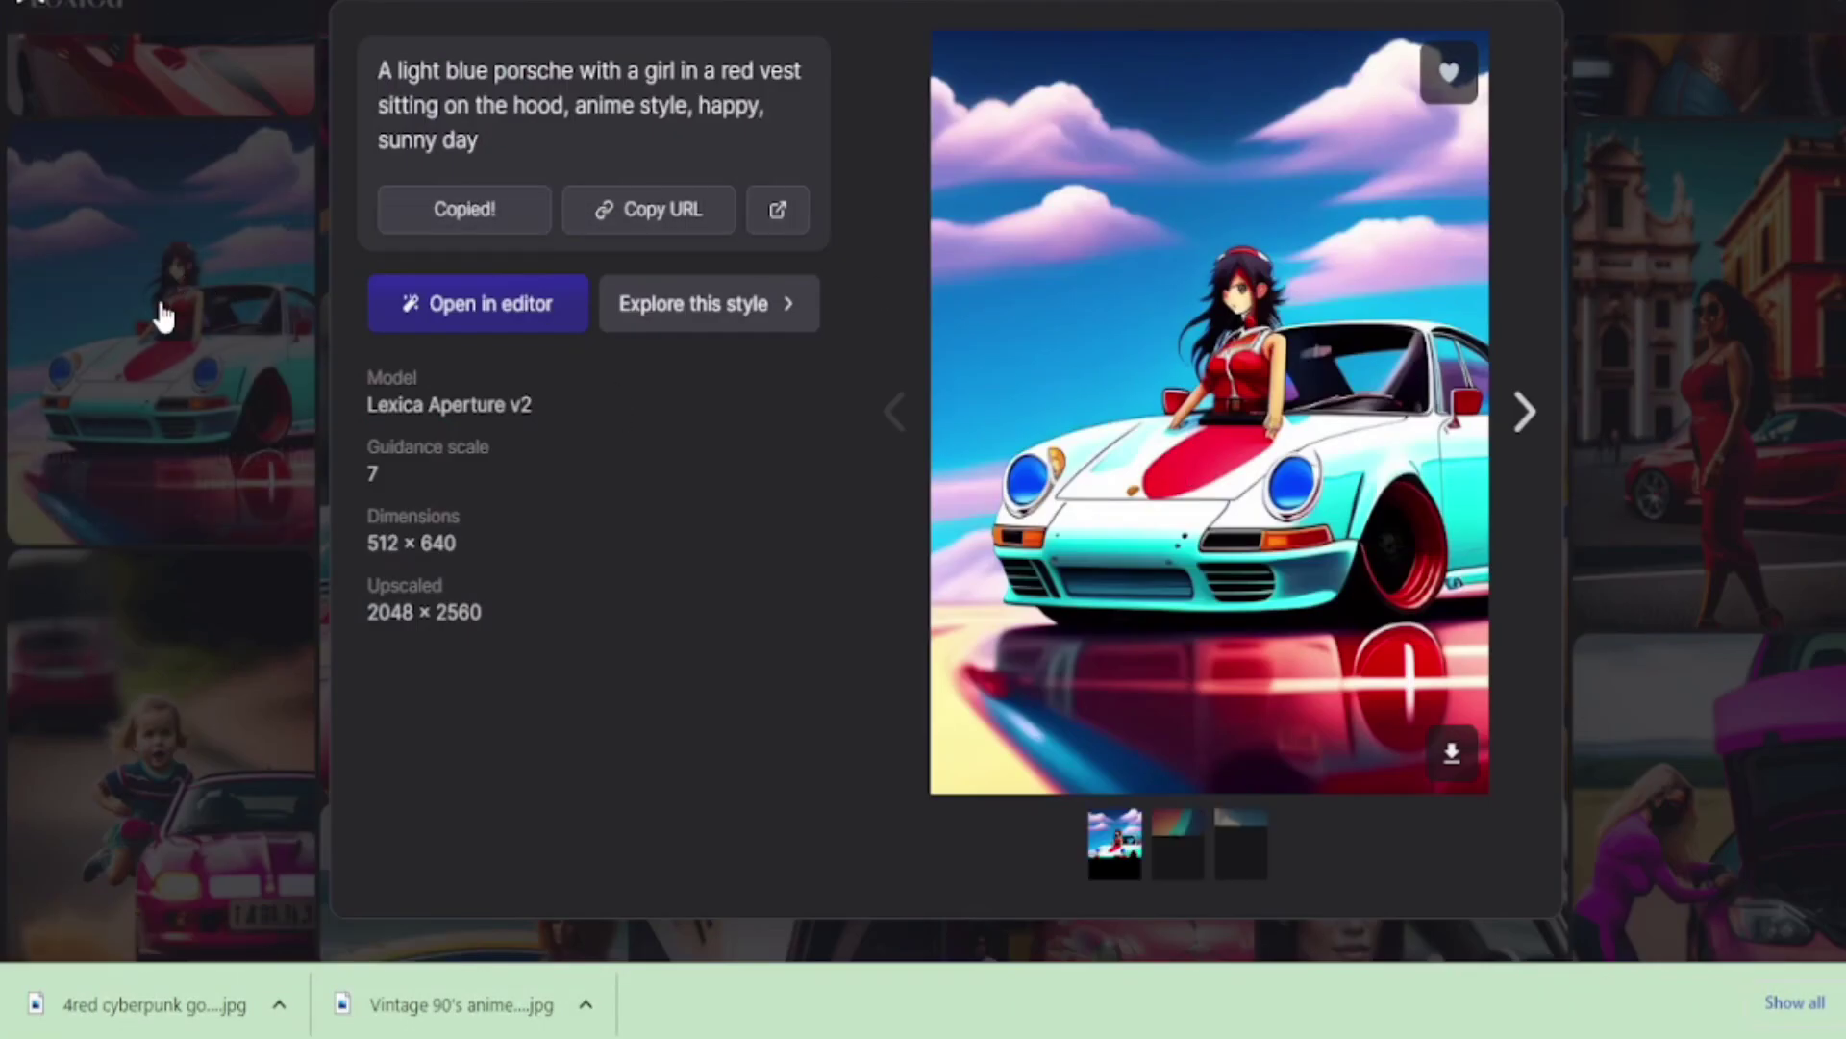
pyautogui.click(163, 316)
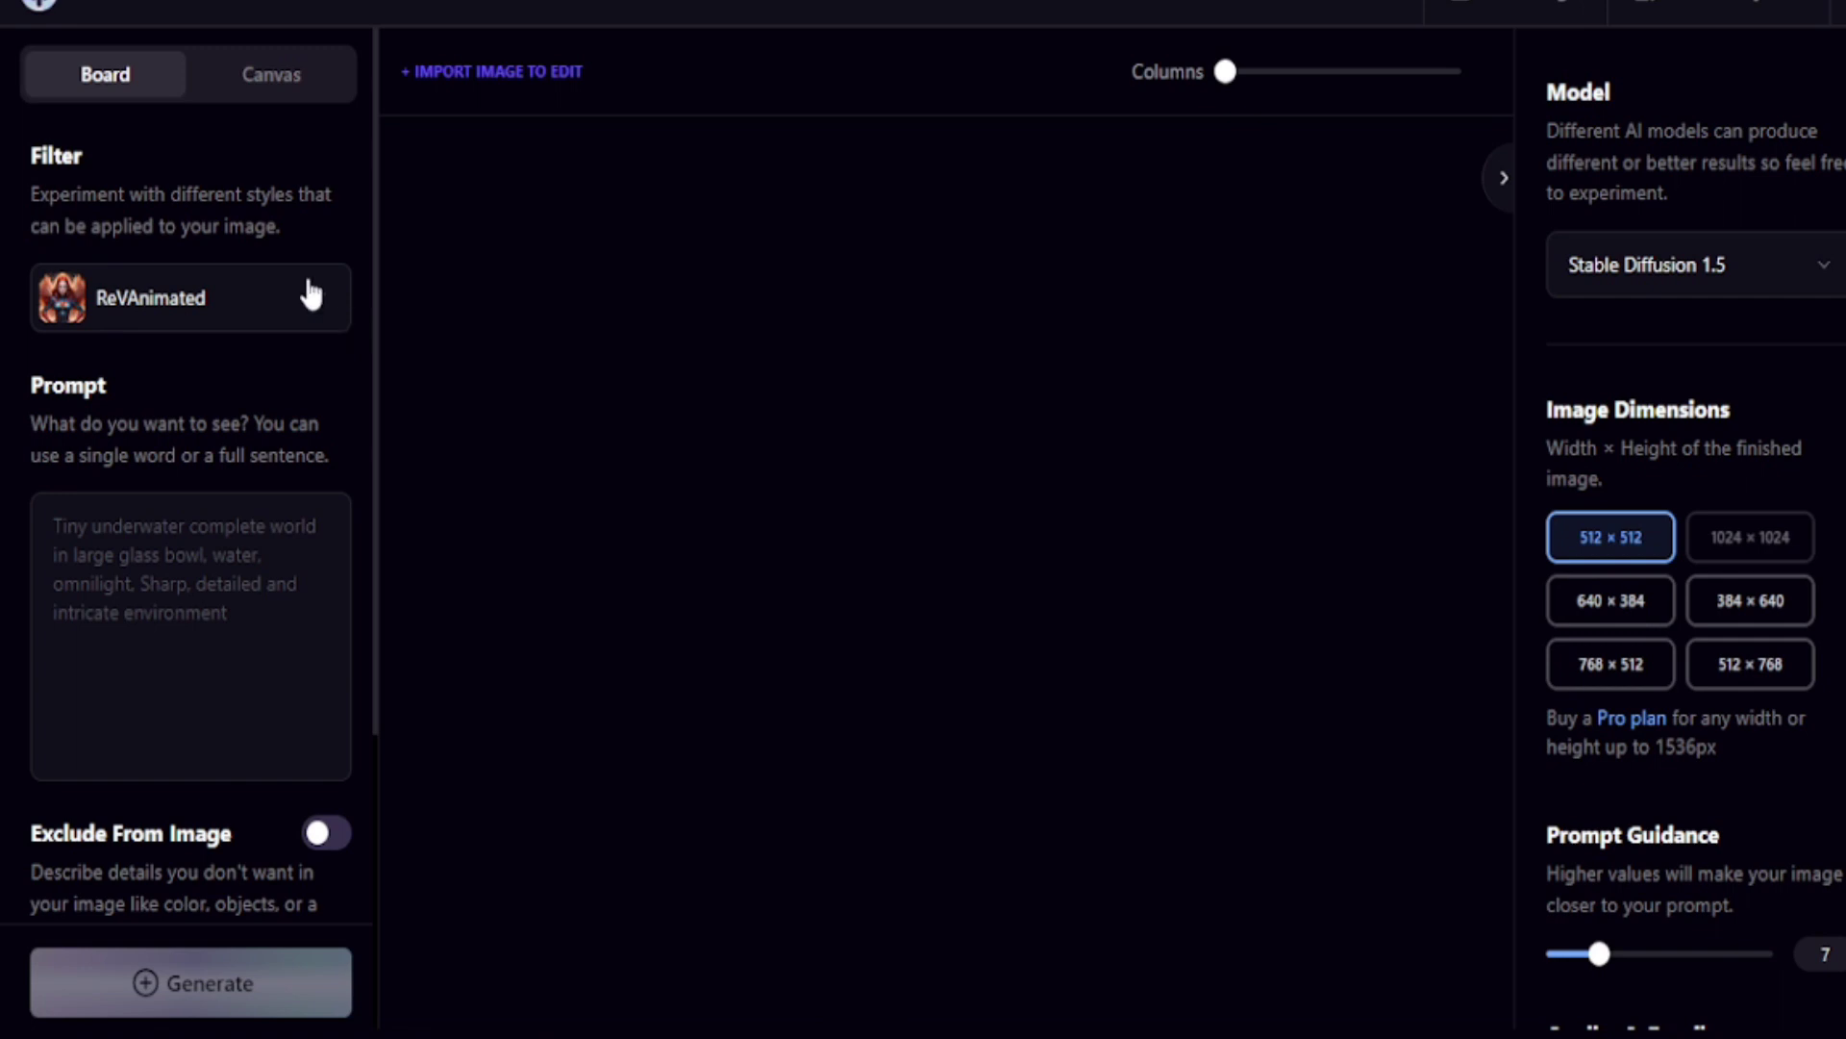
# Paste the copied Lexica Porsche prompt into Playground AI's prompt box
pyautogui.click(54, 526)
pyautogui.rightClick(112, 528)
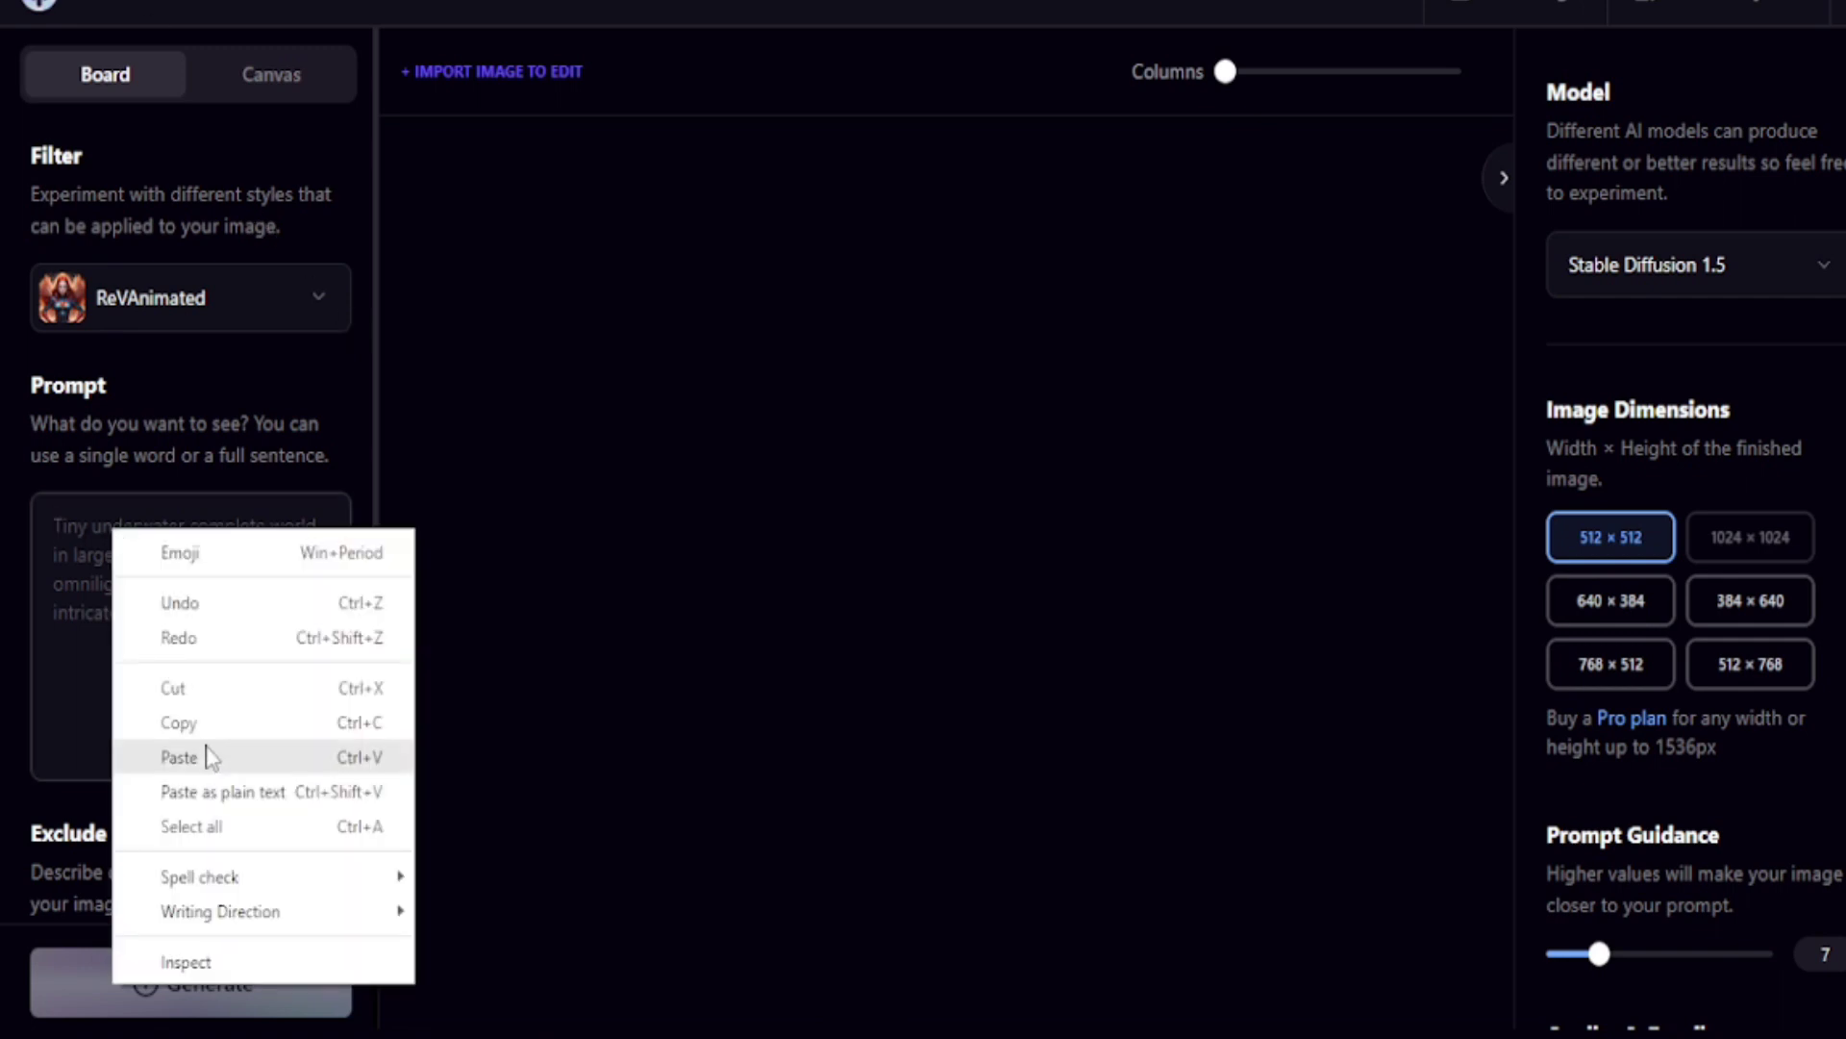
pyautogui.click(206, 759)
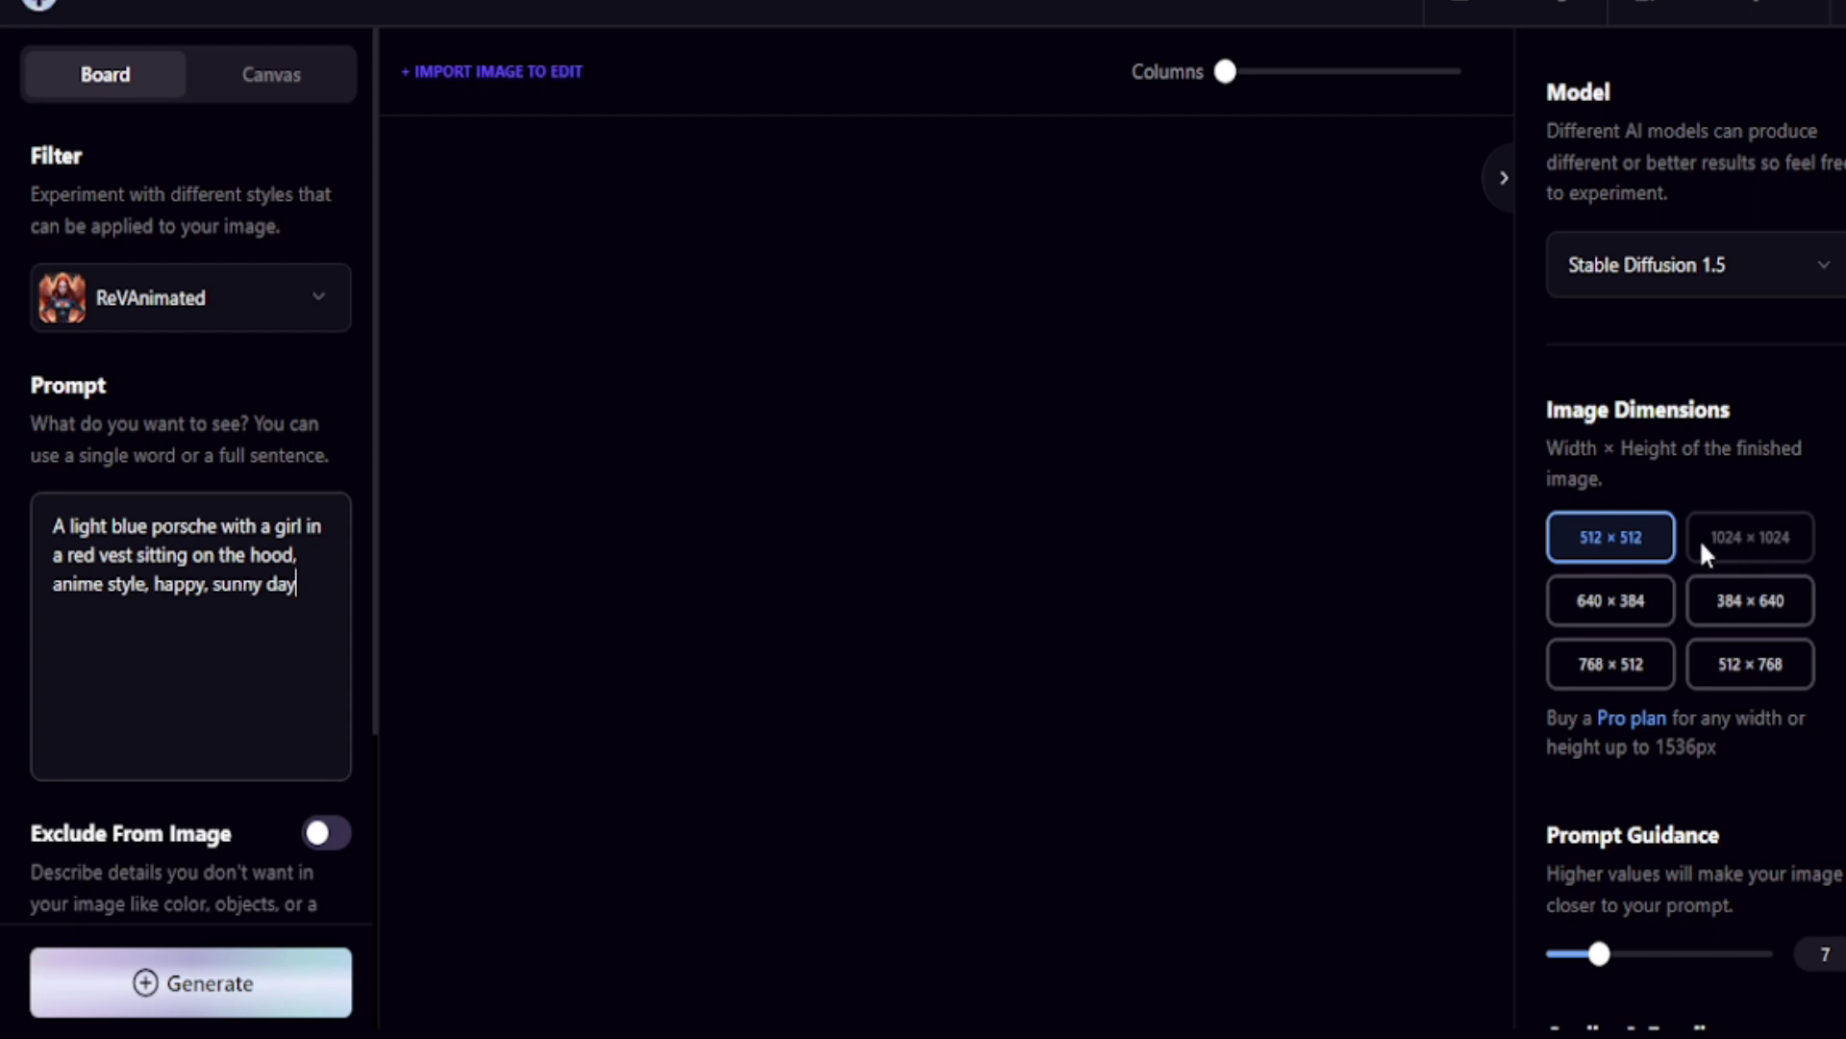
# Set image dimensions to portrait 384 × 640 and generate the image
pyautogui.click(1737, 549)
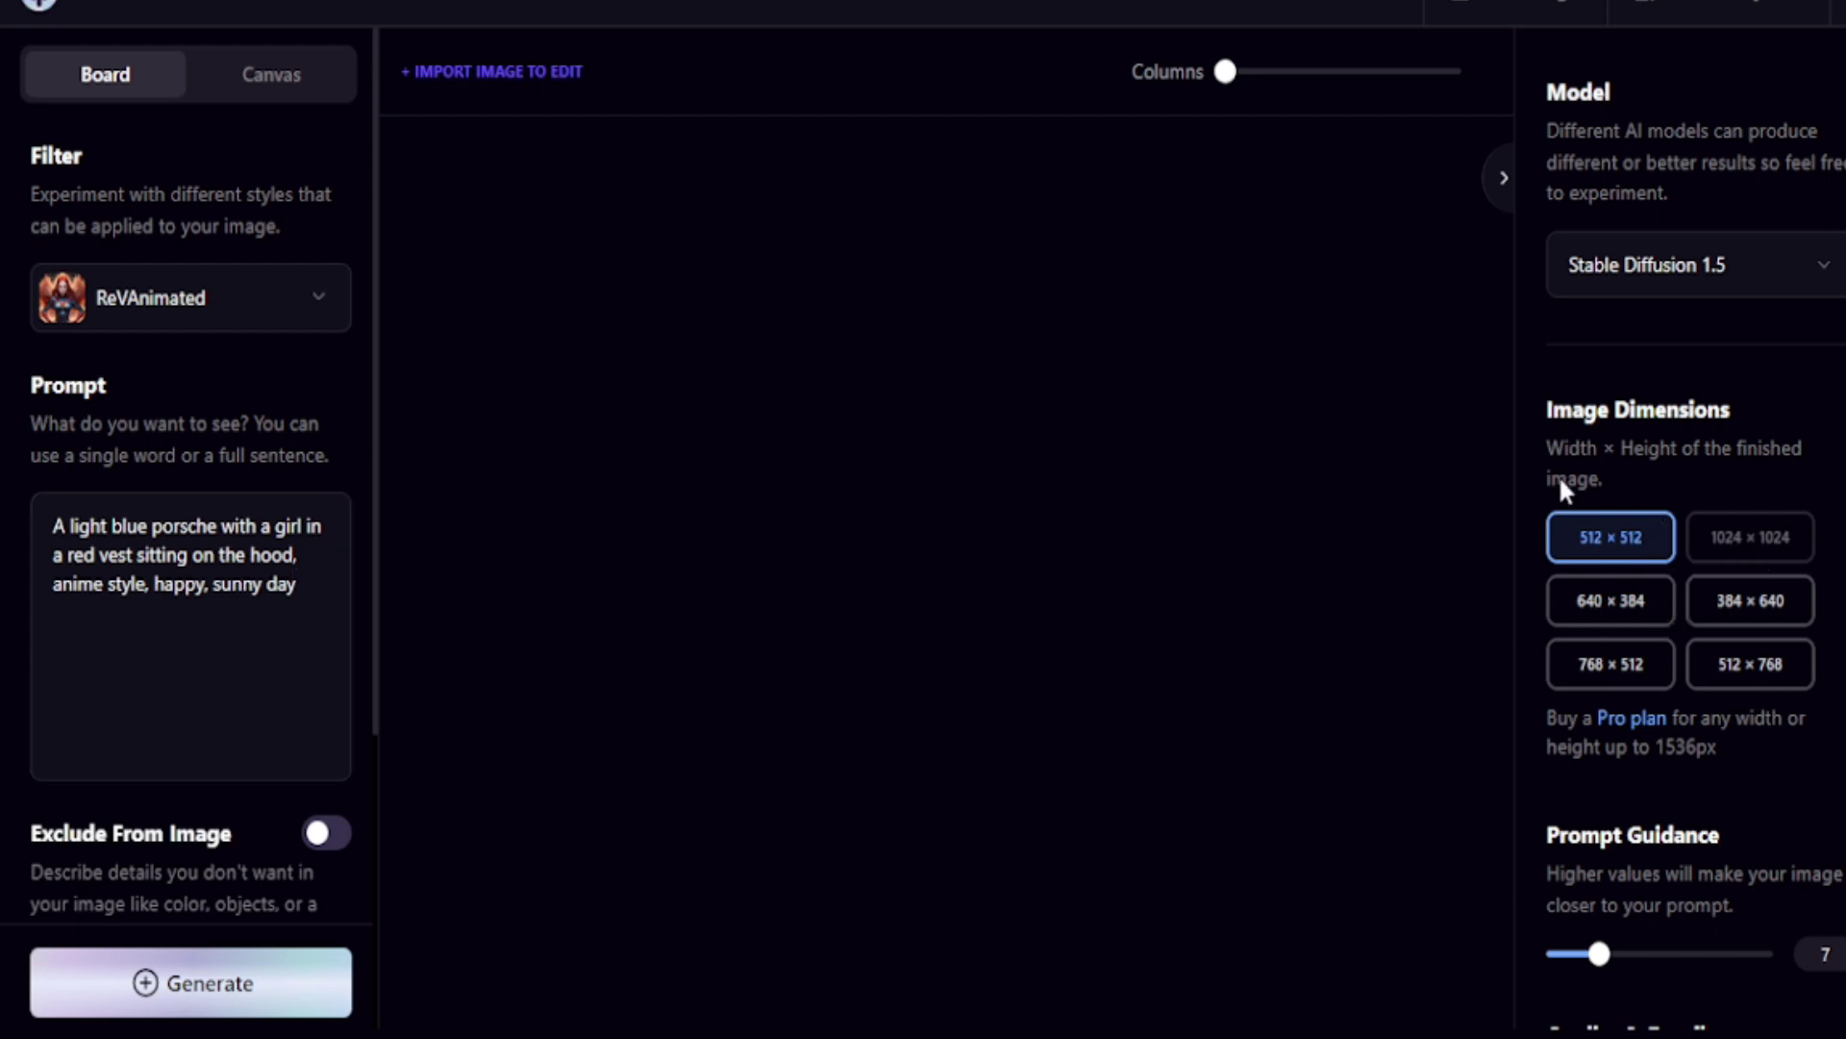
pyautogui.click(1583, 608)
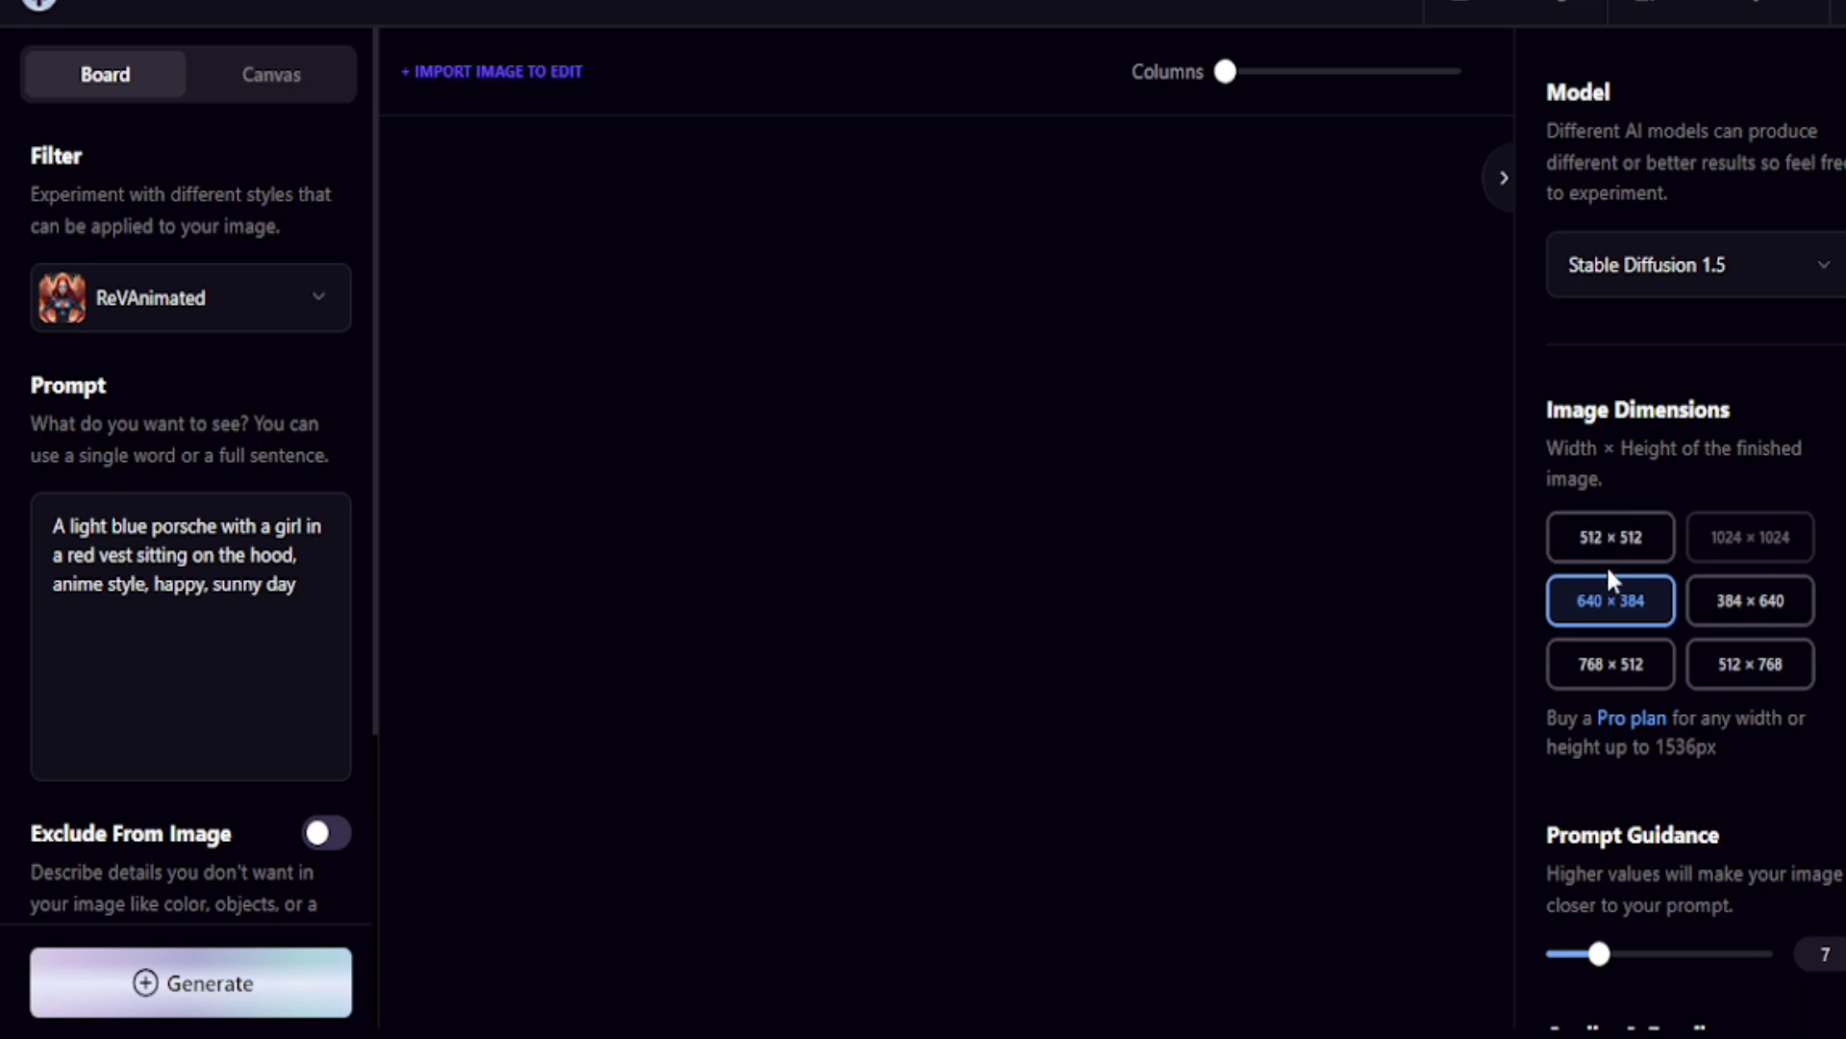
pyautogui.click(1743, 613)
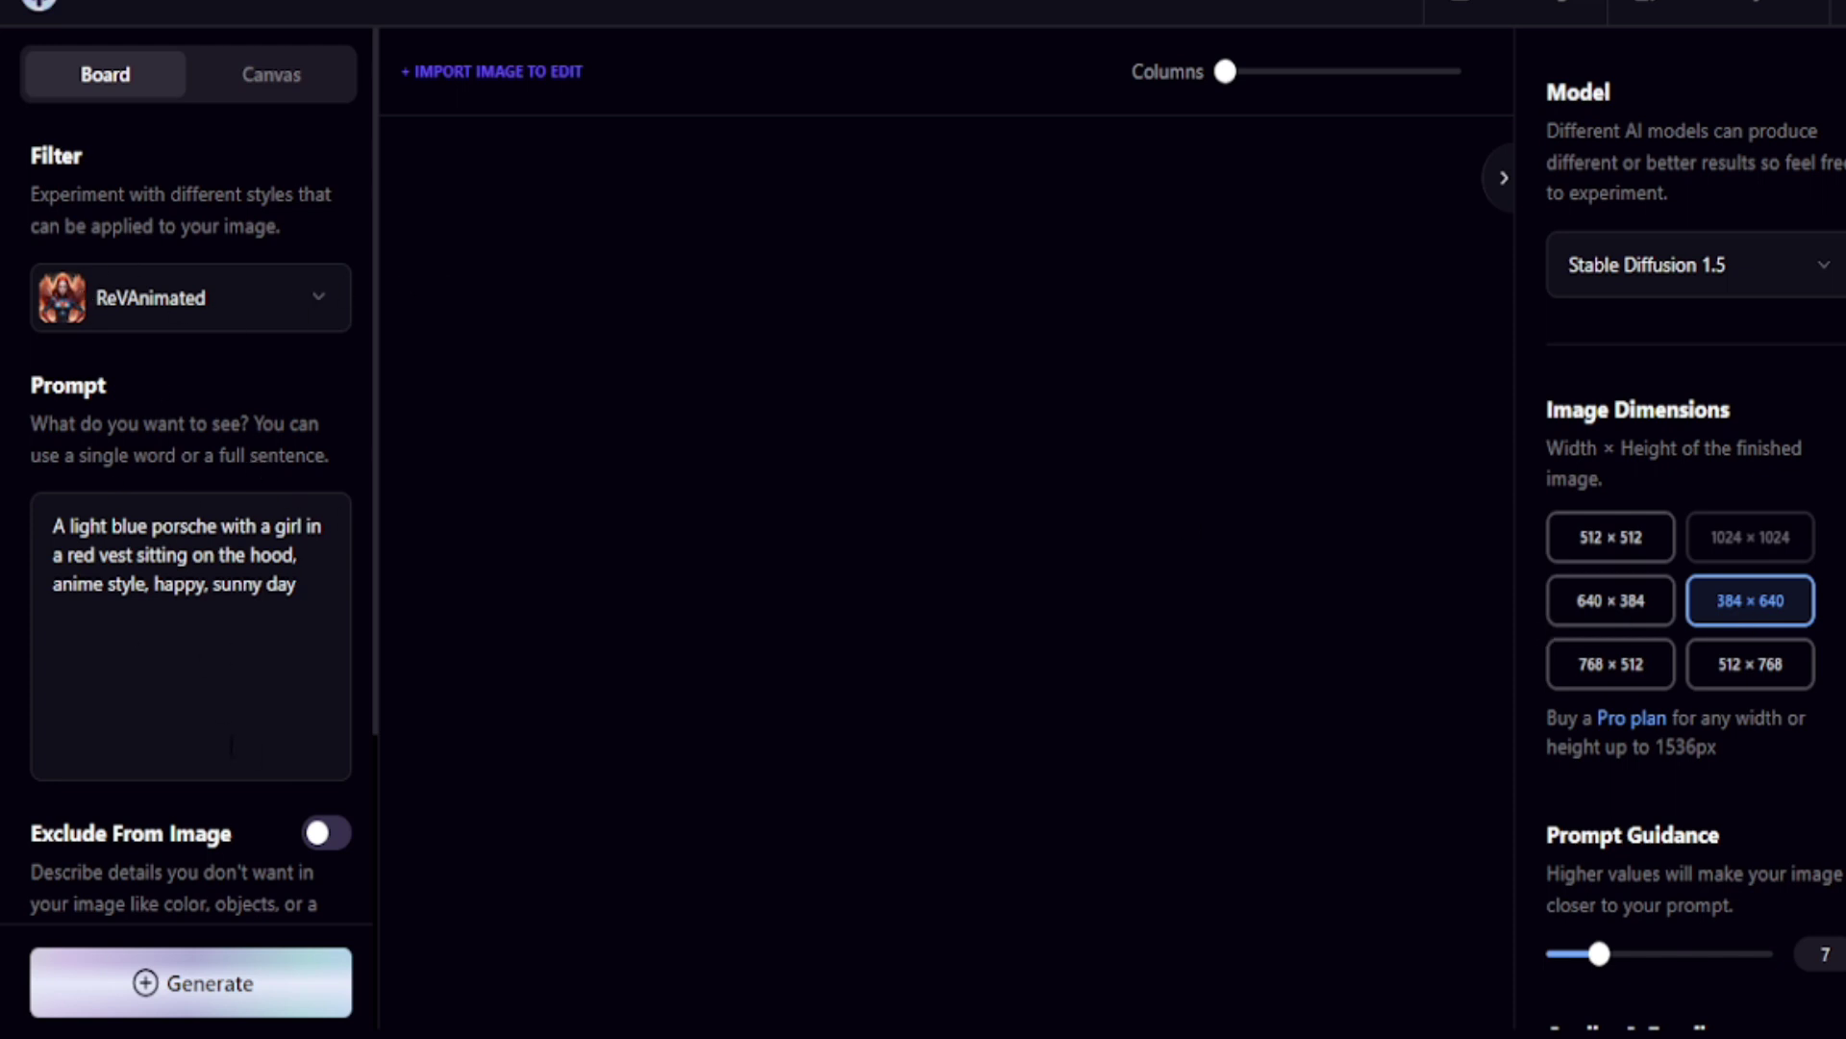
pyautogui.click(255, 981)
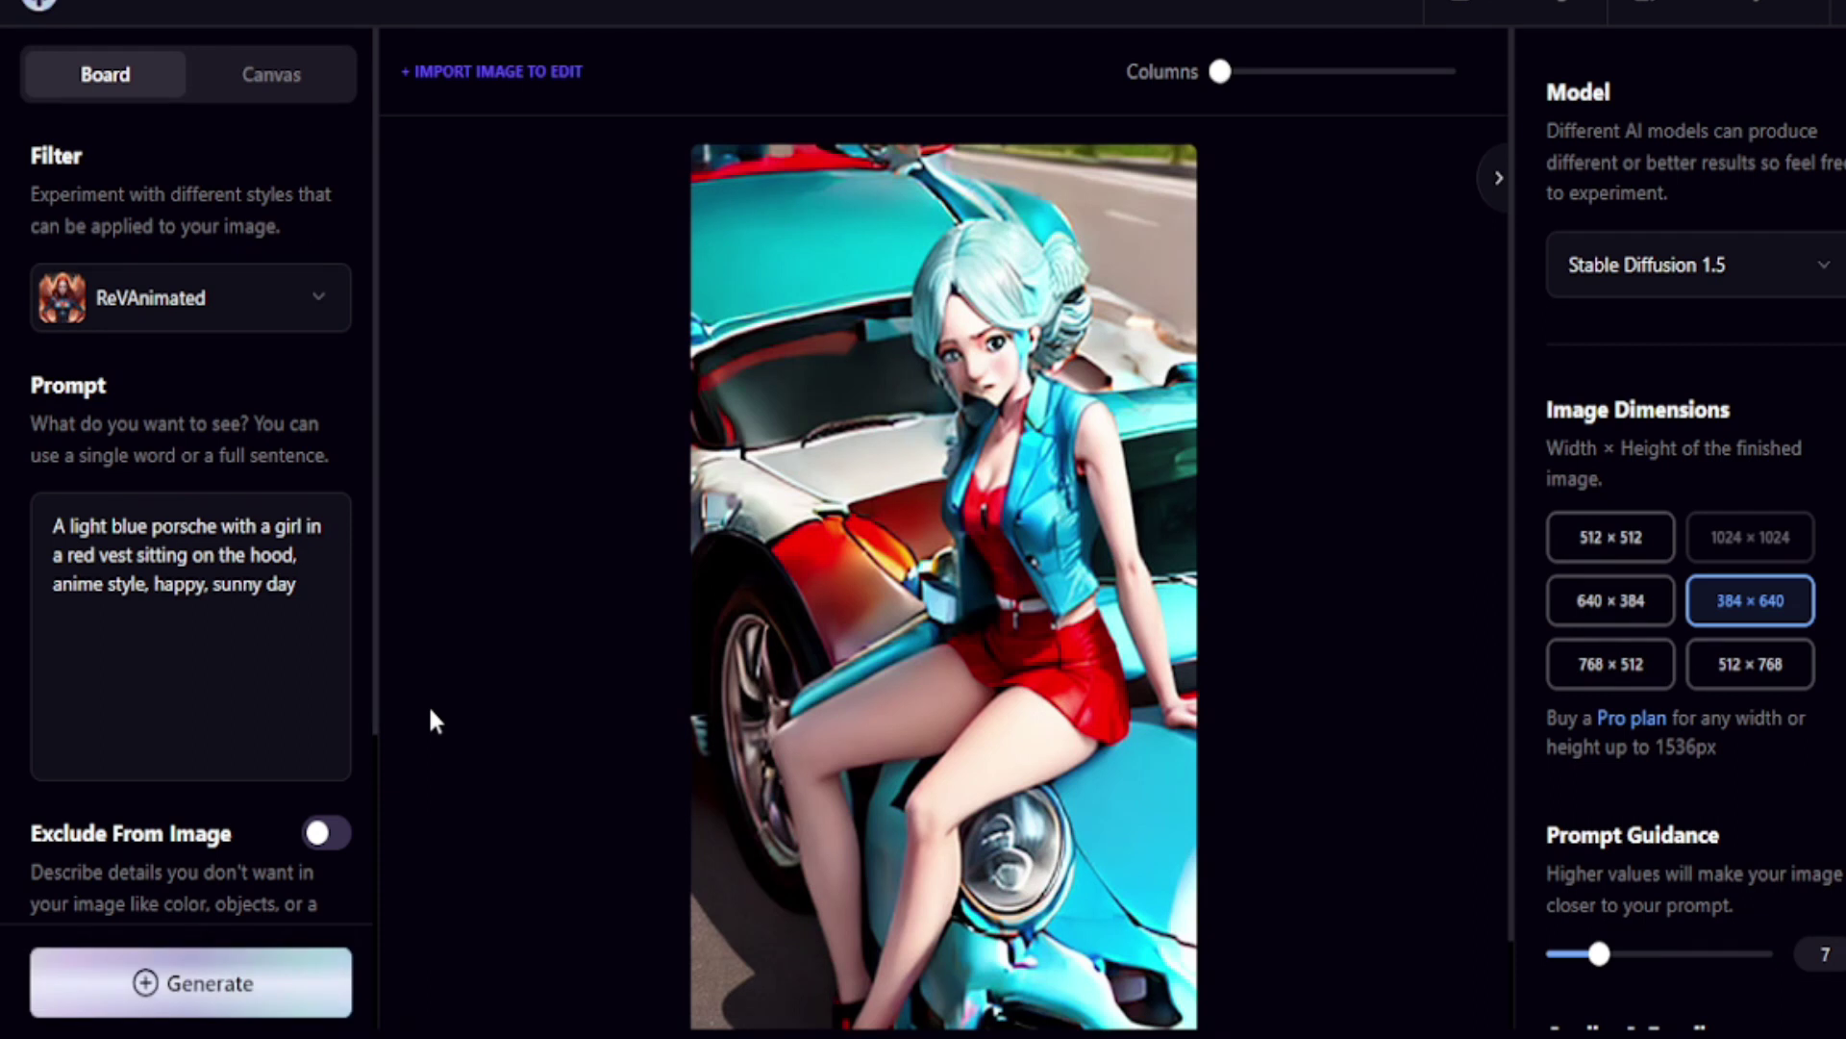
# Inspect the finished 384 × 640 image of the girl on the light blue Porsche
pyautogui.moveTo(901, 473)
pyautogui.moveTo(748, 465)
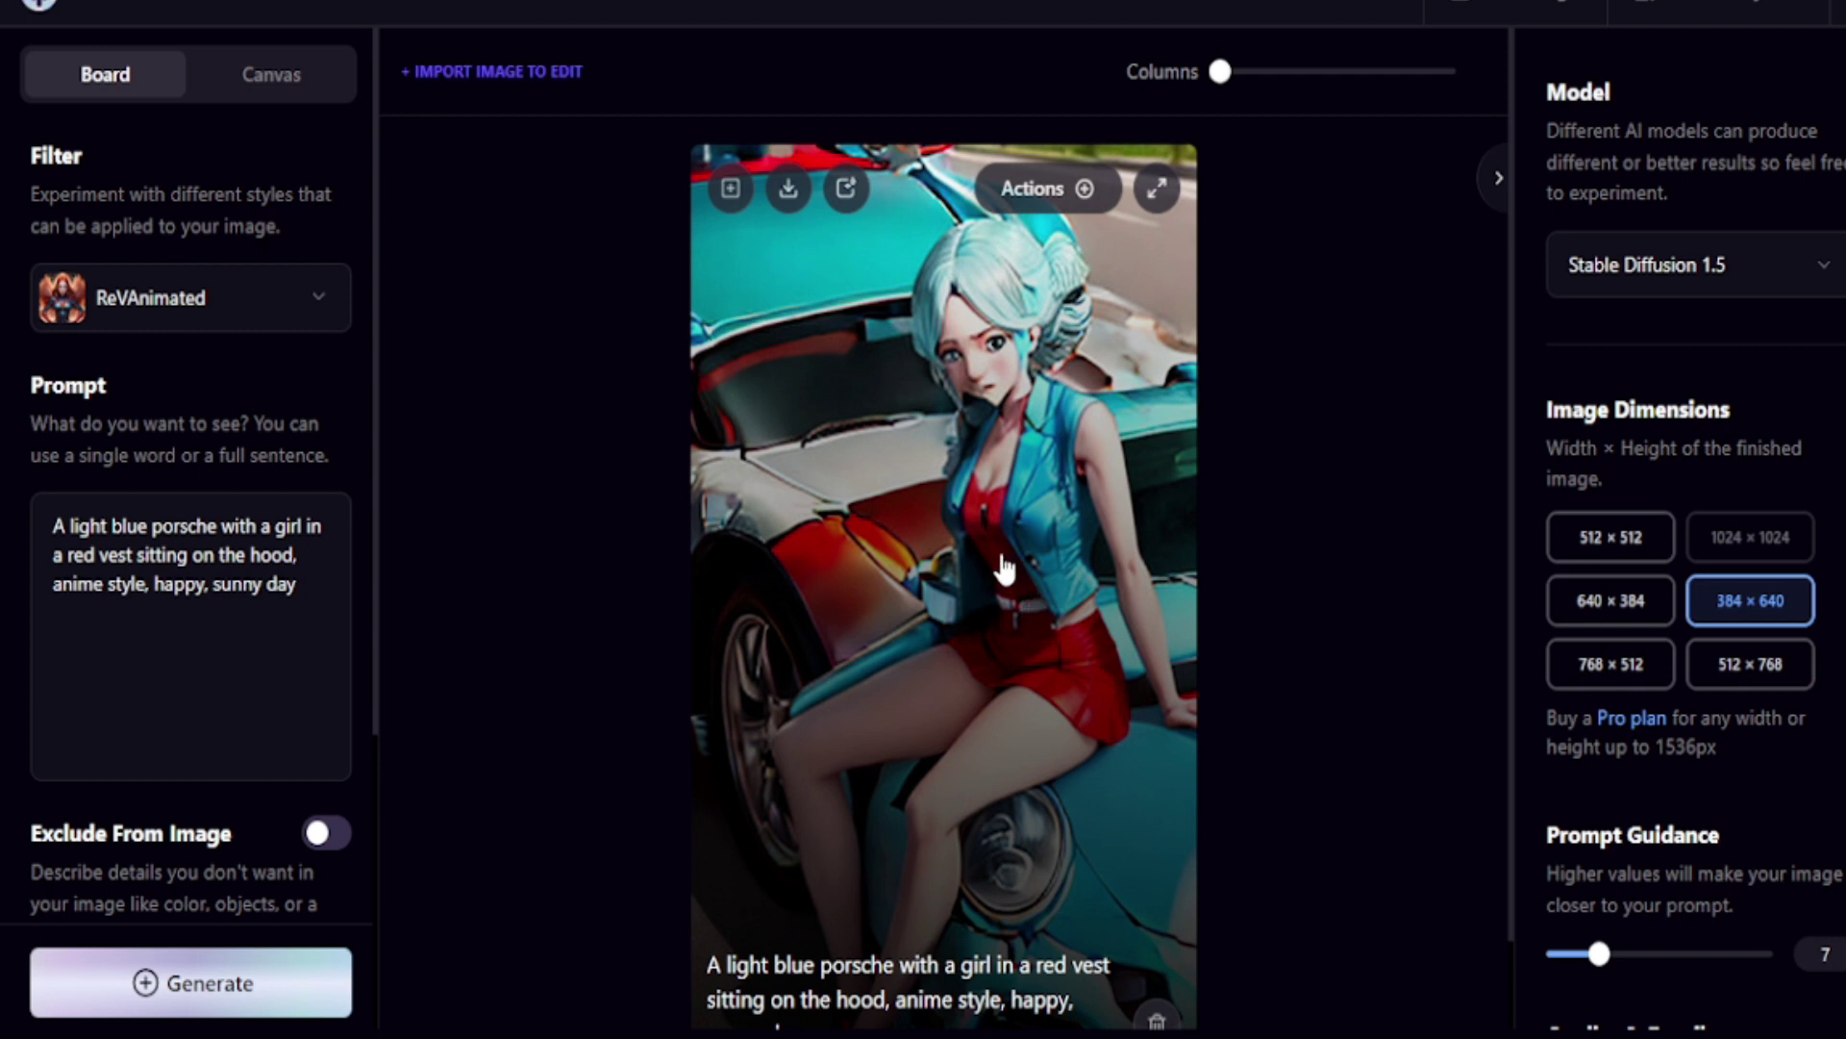
pyautogui.scroll(-1, 995, 569)
pyautogui.scroll(1, 580, 596)
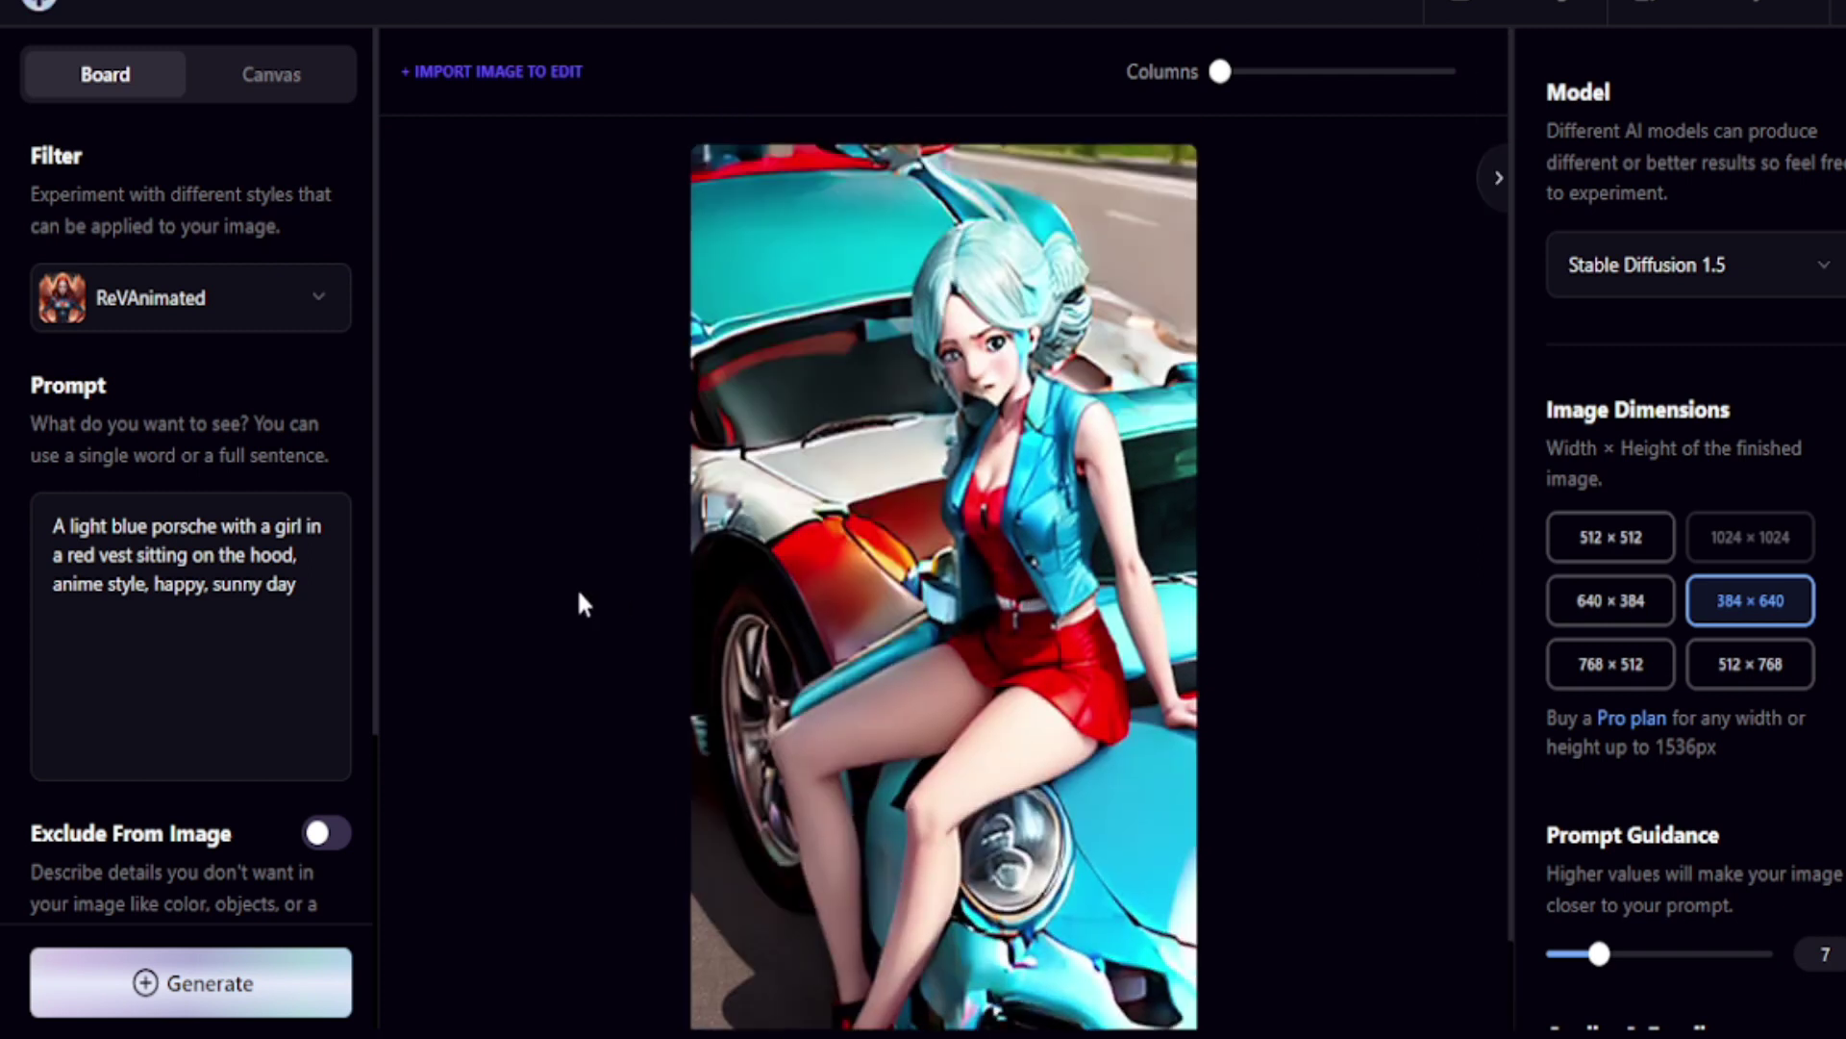